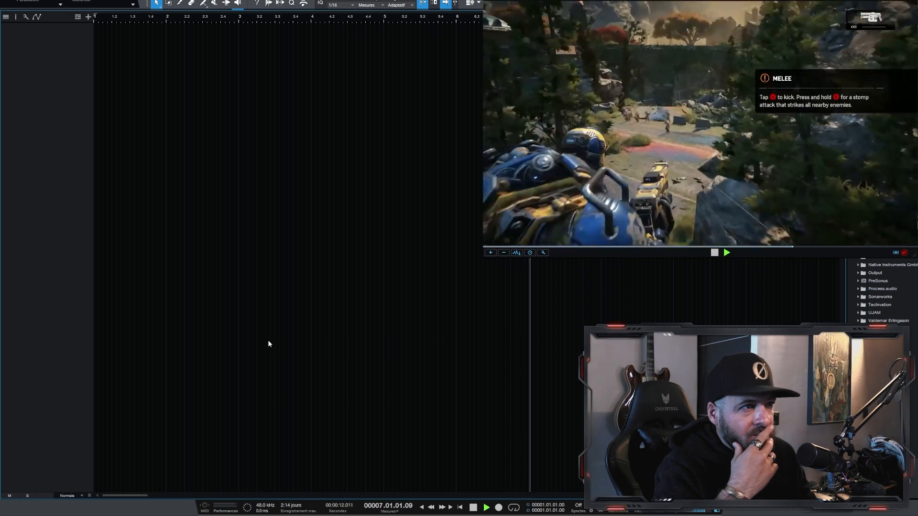
Step: Load Texture Robot Bowl into the first Reformer Pro slot and Morph Robot Innards into the second, monitoring the live input on Piste 1
key(space)
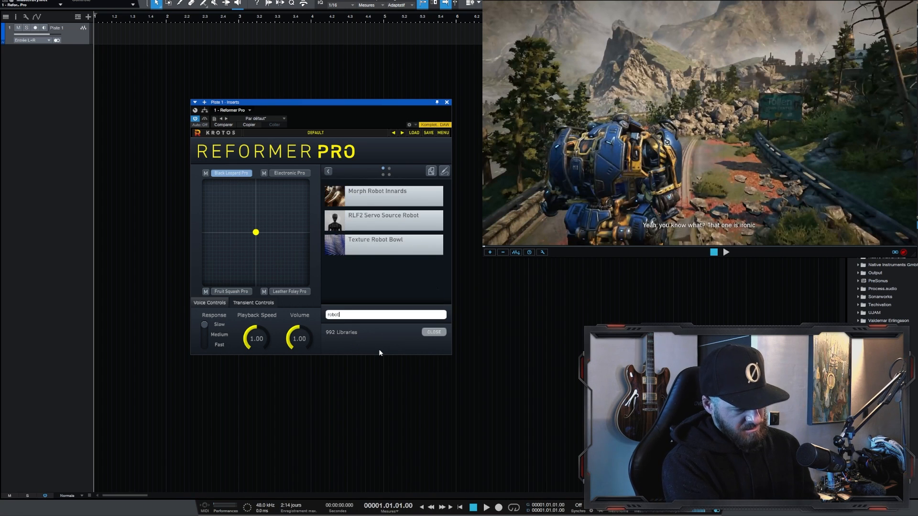
click(376, 242)
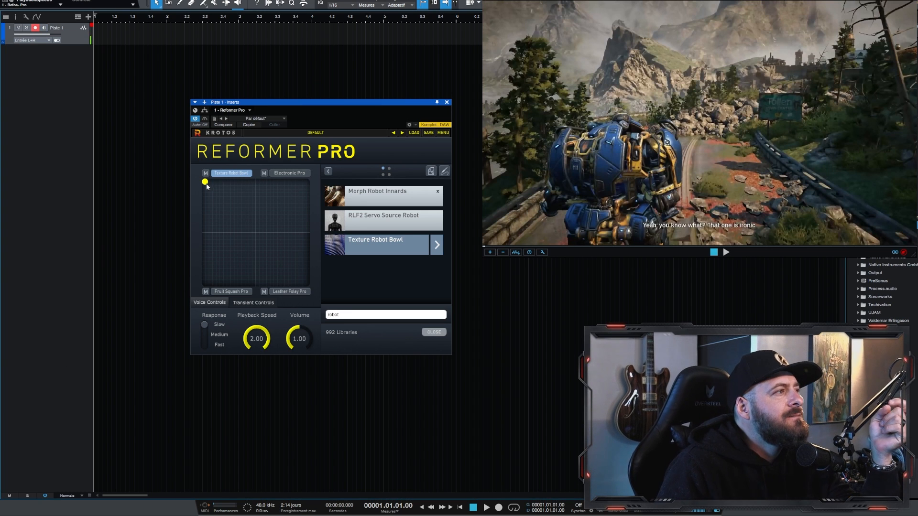
drag(206, 186, 307, 182)
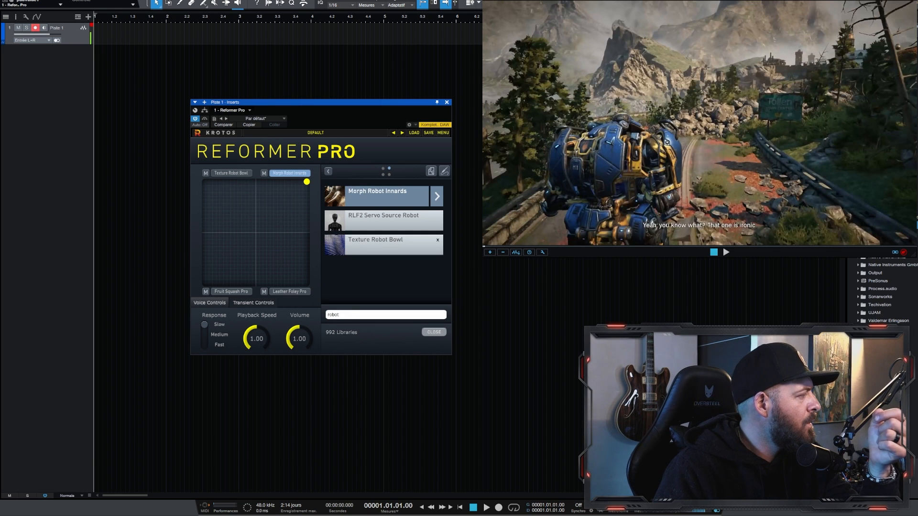
click(43, 27)
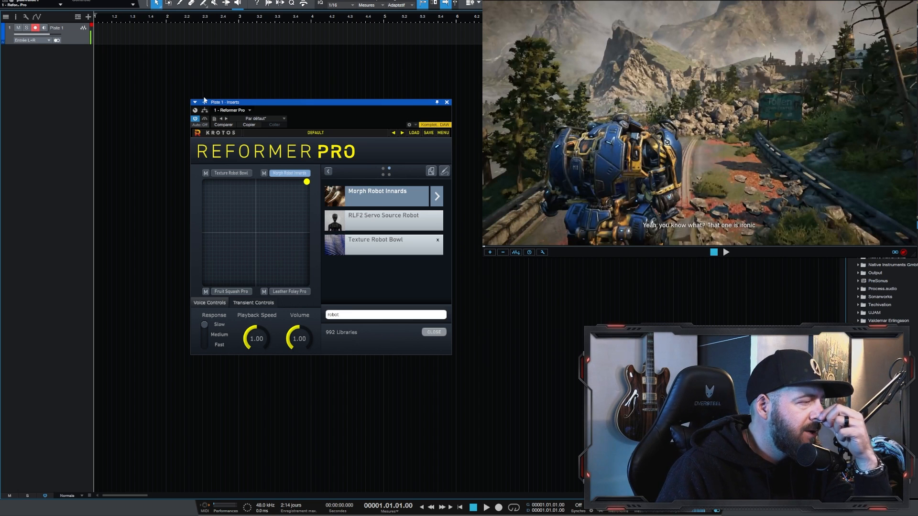
Step: Try RLF2 Computer Mecha in the Leather Foley Pro slot after searching its libraries for "mecha"
drag(306, 183, 307, 283)
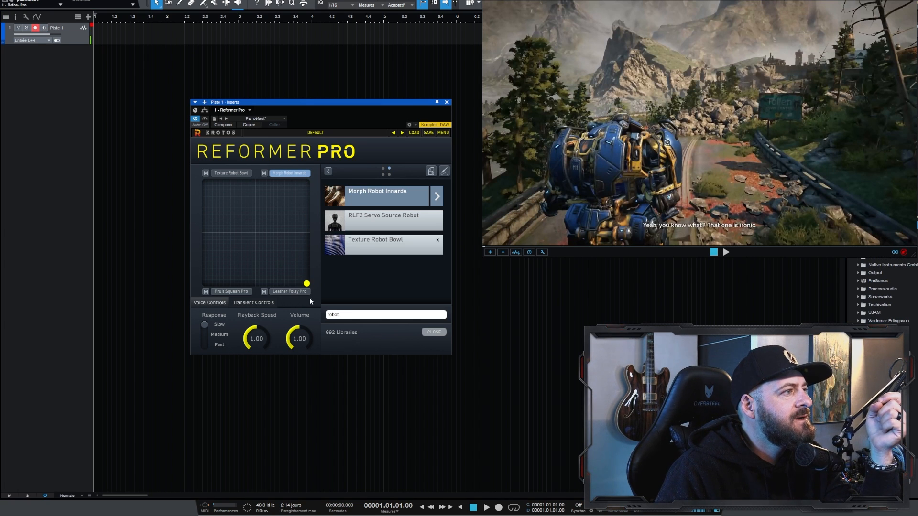
click(290, 292)
click(432, 333)
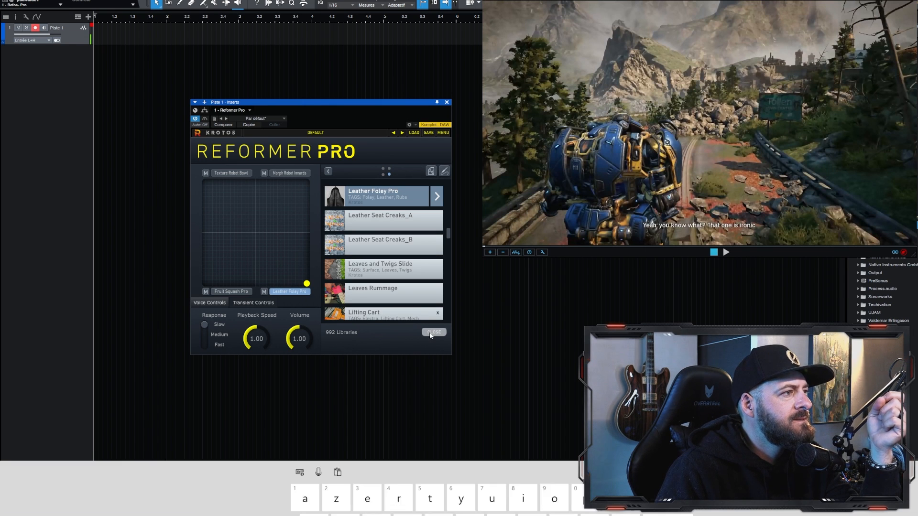
text(mecha)
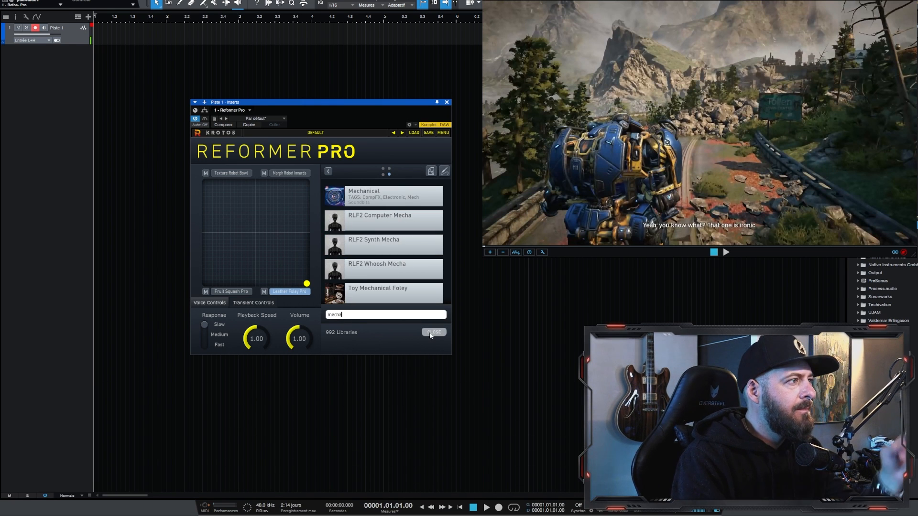
click(386, 219)
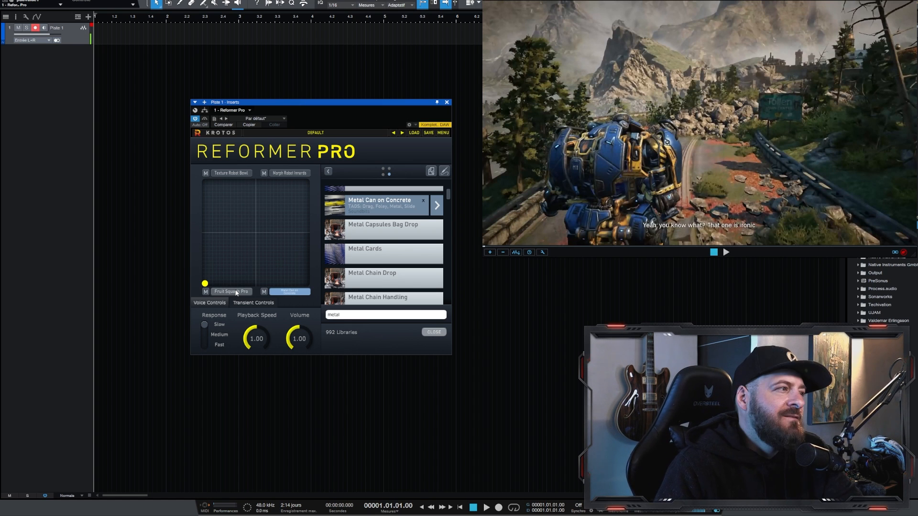
Step: Audition metal libraries in the Fruit Squash Pro slot, load Metal Hit Crash Impacts and set the voice response to Medium
click(239, 292)
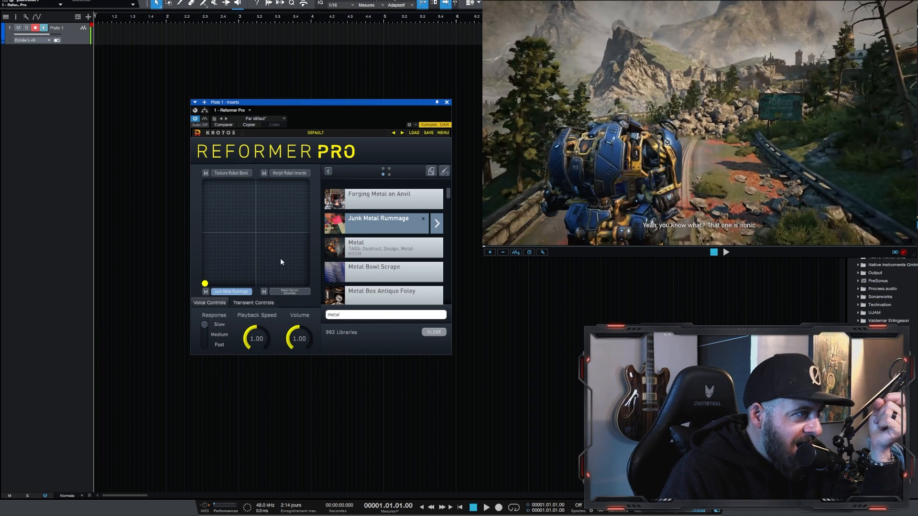
scroll(402, 273, down, 3)
click(402, 273)
scroll(401, 258, down, 3)
click(393, 228)
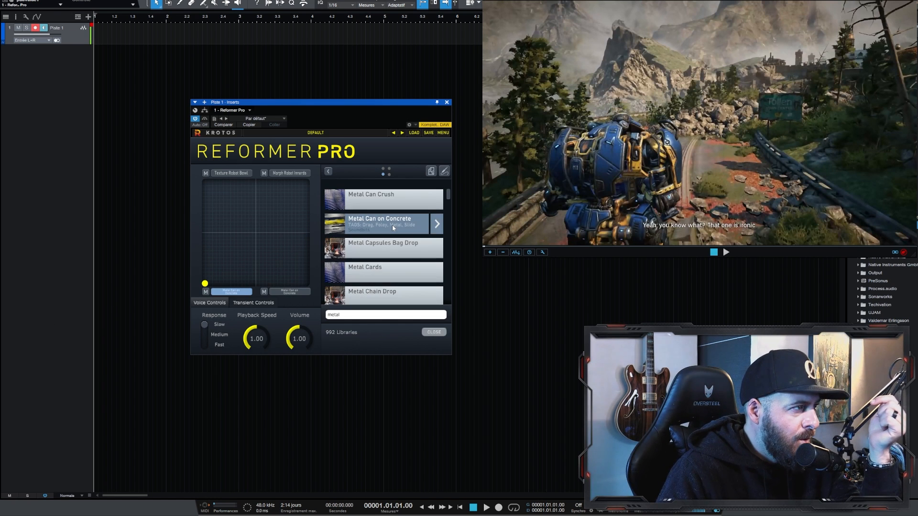
scroll(384, 282, down, 3)
click(398, 244)
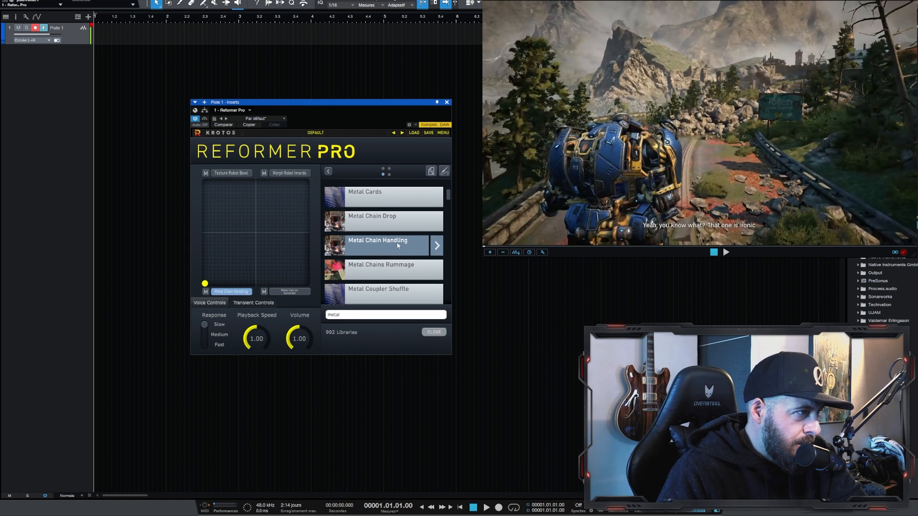
scroll(402, 238, down, 3)
scroll(399, 226, down, 4)
click(383, 247)
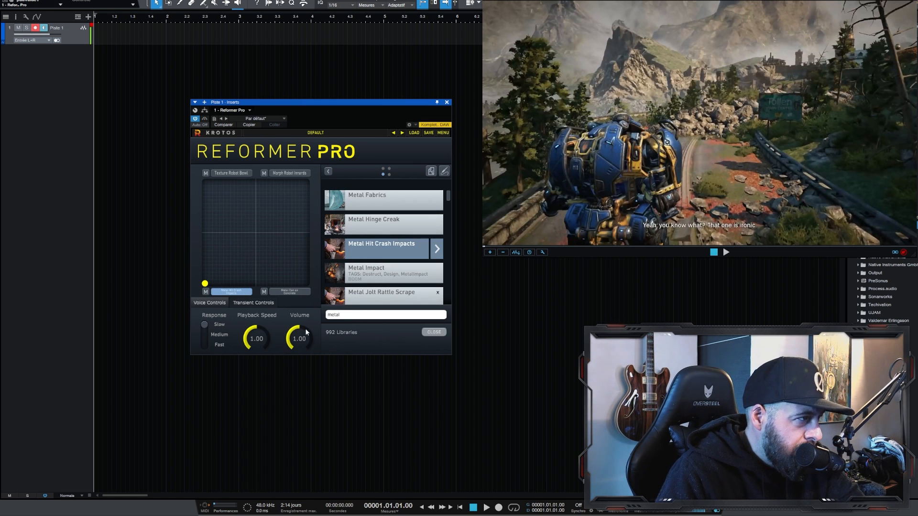
click(205, 337)
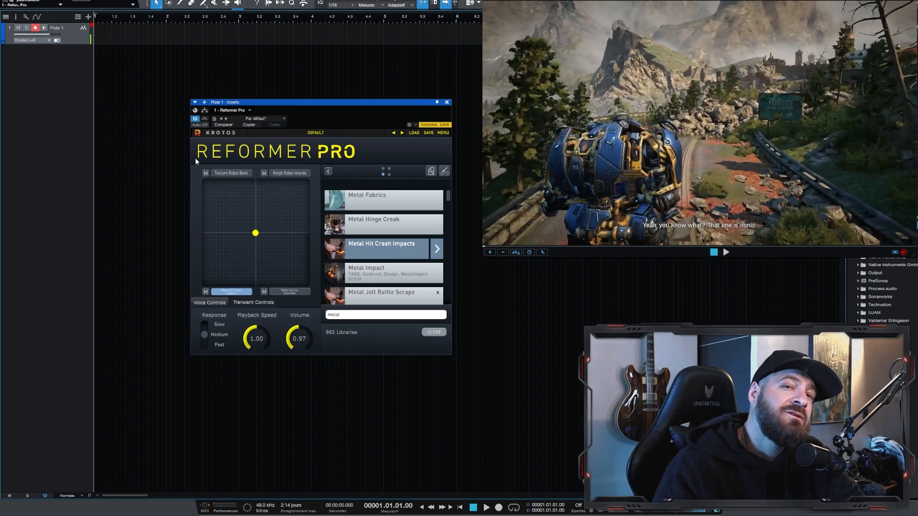
Step: Record a take on Piste 1 against the game footage and play it back from the start
key(KP_Multiply)
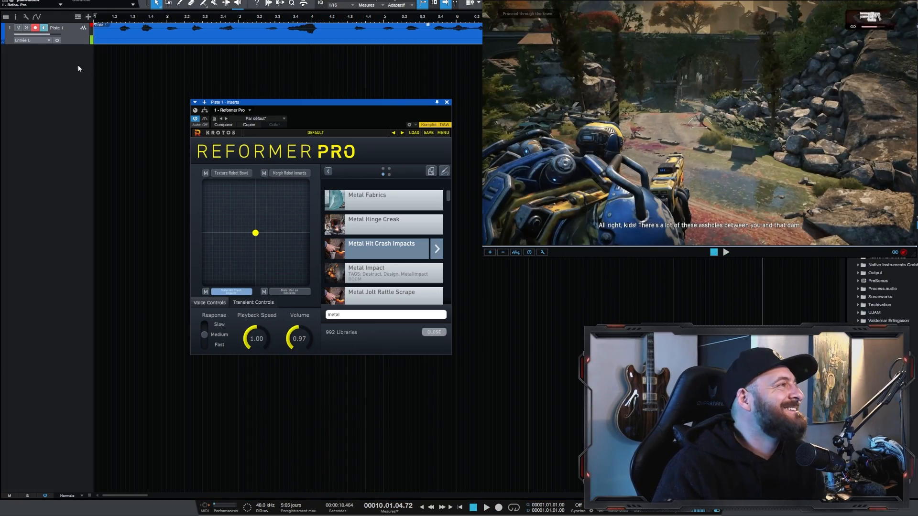
click(170, 89)
key(comma)
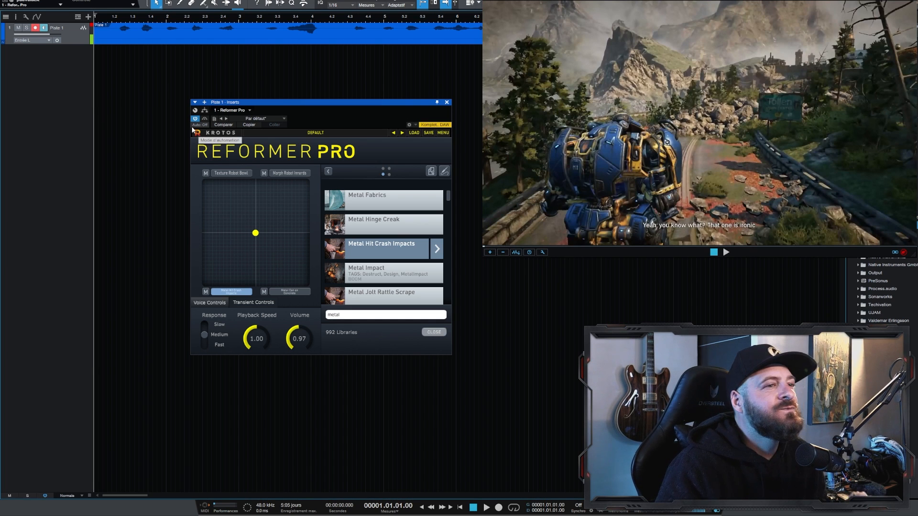
key(space)
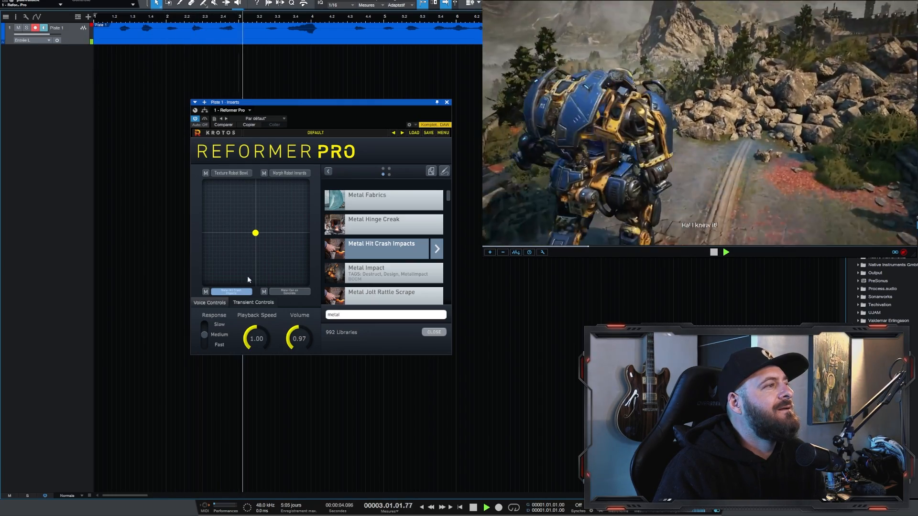
scroll(302, 42, up, 1)
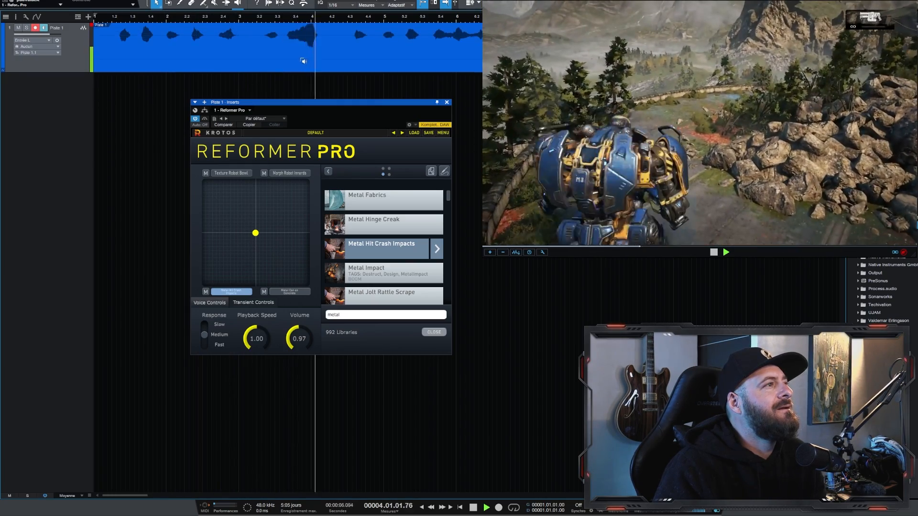
scroll(303, 61, down, 3)
drag(210, 26, 210, 17)
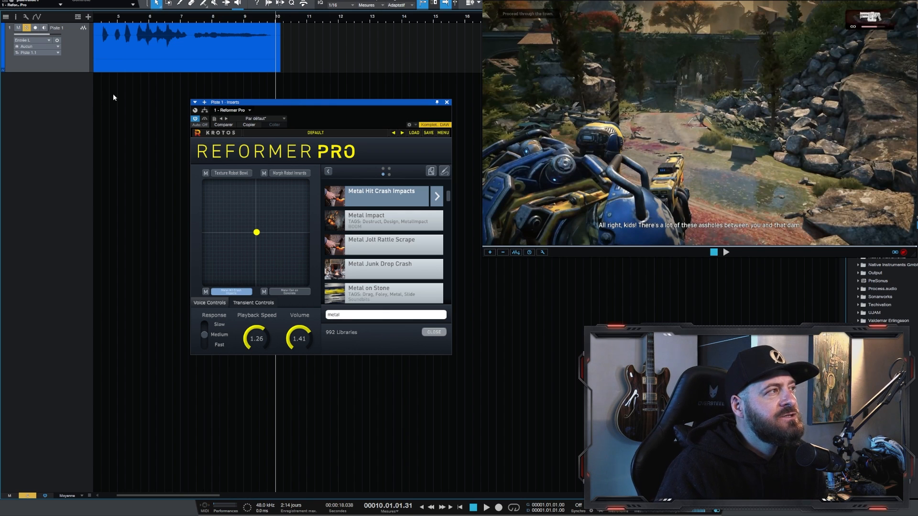
Step: Add a bus for the Piste 1 channel and create a new audio track below it, closing the inserts window
right_click(72, 66)
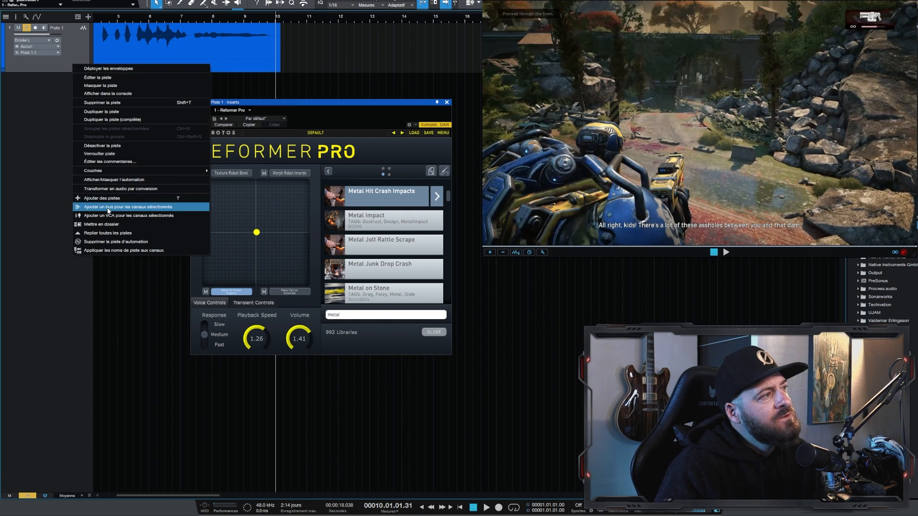
click(119, 206)
right_click(75, 190)
click(122, 211)
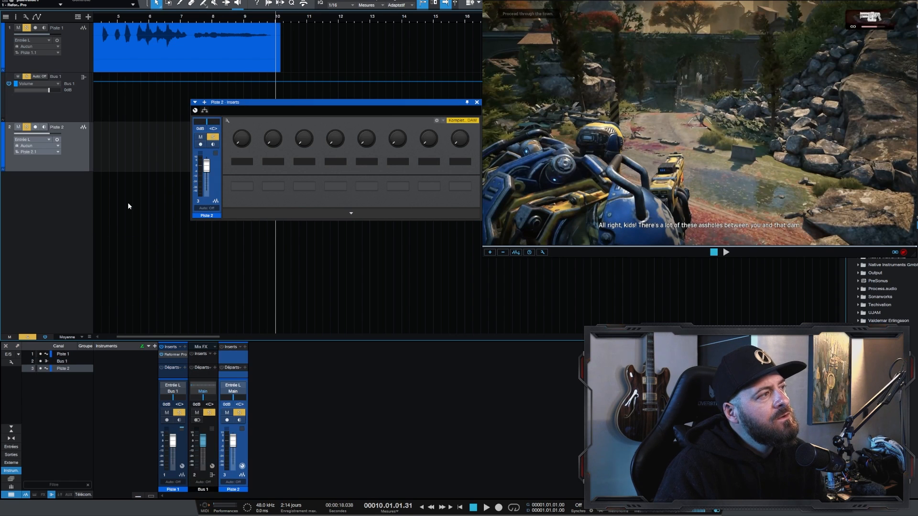
click(76, 62)
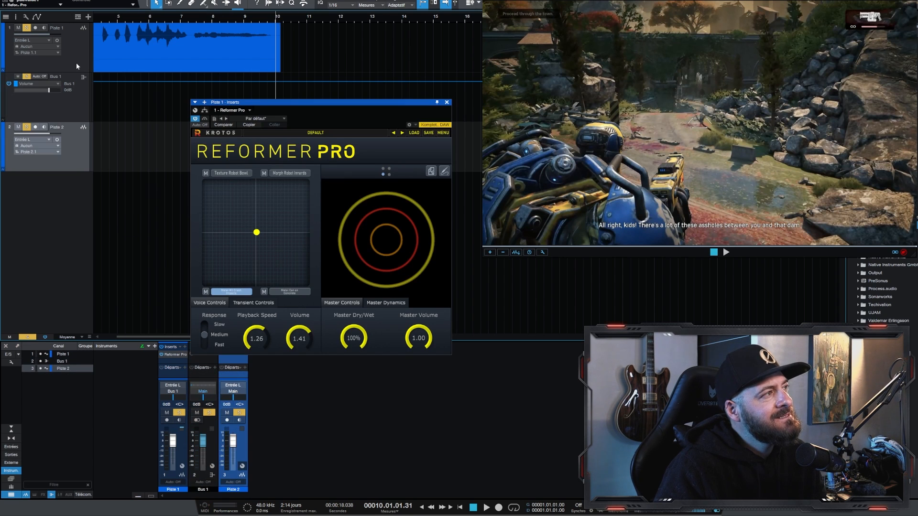
click(77, 112)
click(69, 127)
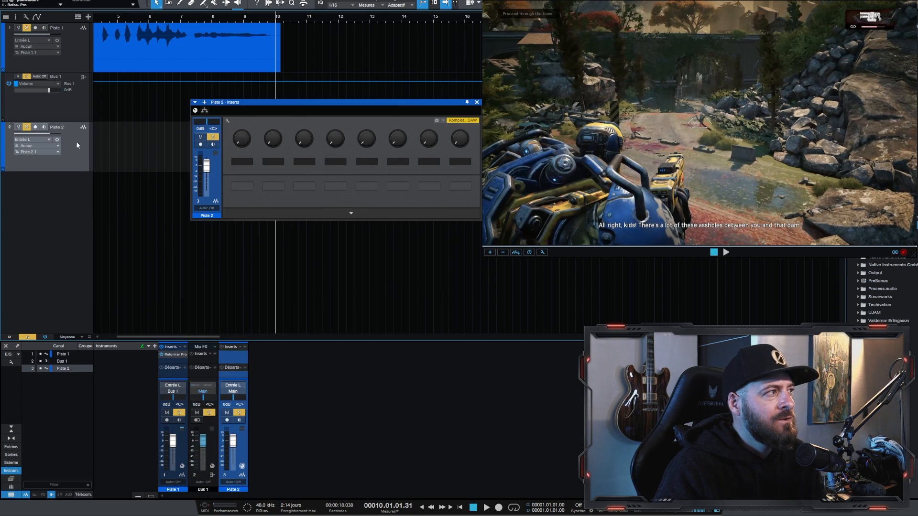
click(477, 102)
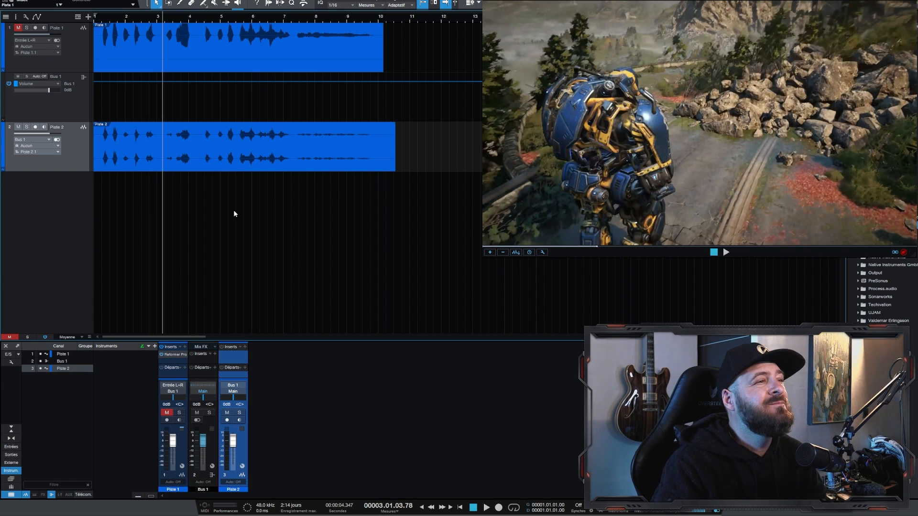
Step: Play the layered takes with the video and balance them, setting Piste 2 to -8.1 dB and Piste 3 to -7.4 dB
click(100, 143)
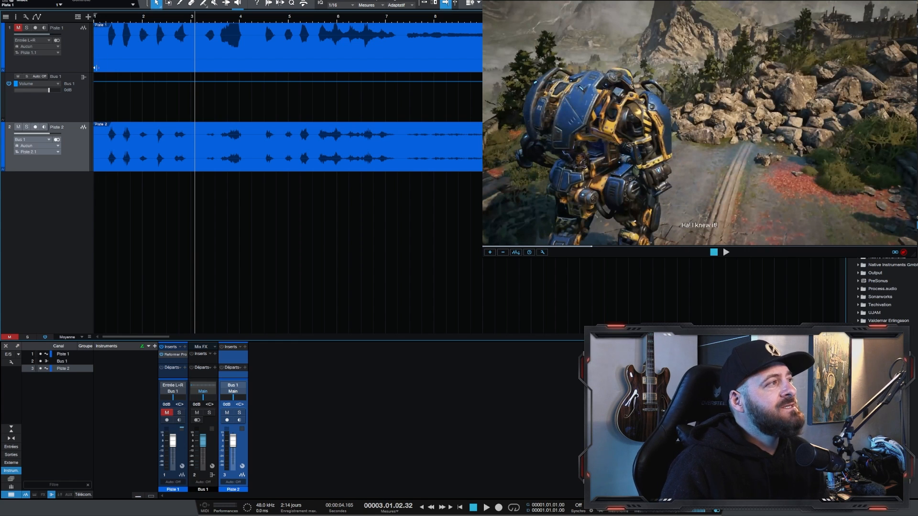
click(83, 47)
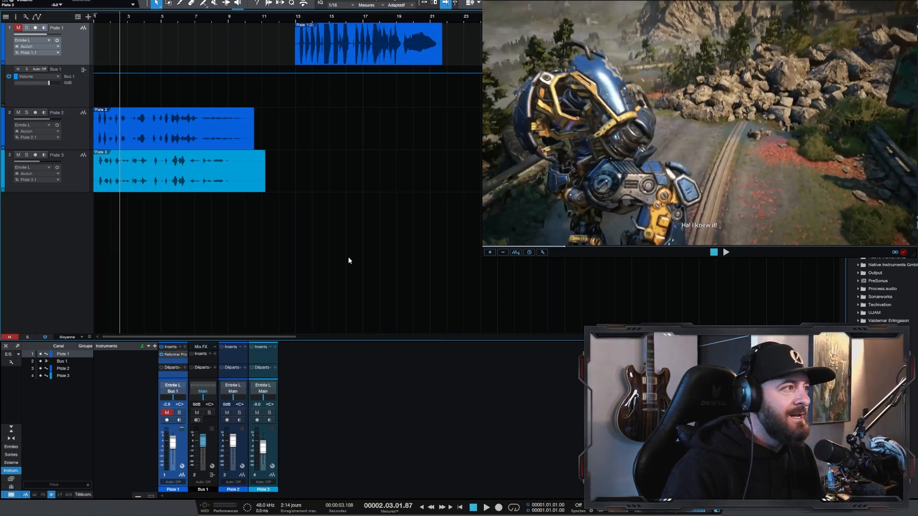
key(space)
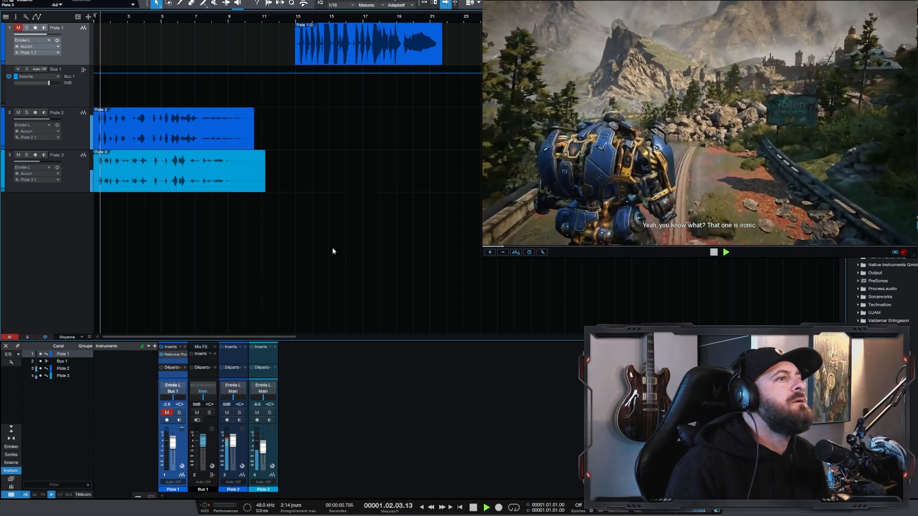
drag(38, 119, 32, 119)
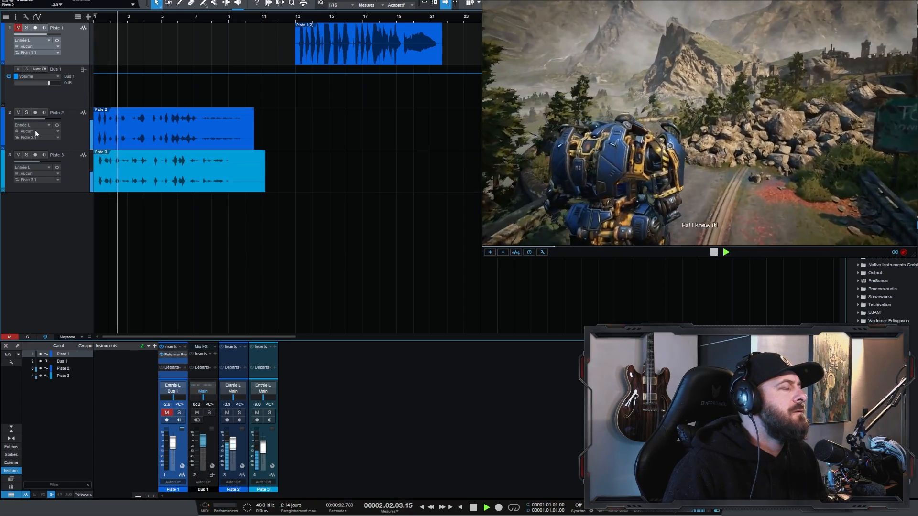
drag(39, 161, 42, 162)
drag(40, 118, 35, 119)
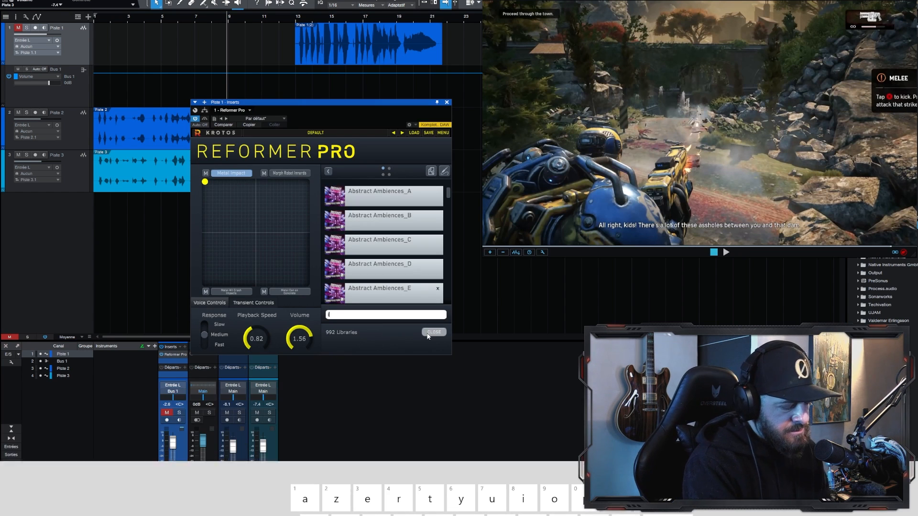
Step: Search the Reformer Pro libraries for "impact" and load Rock Impact into the first slot
text(impact)
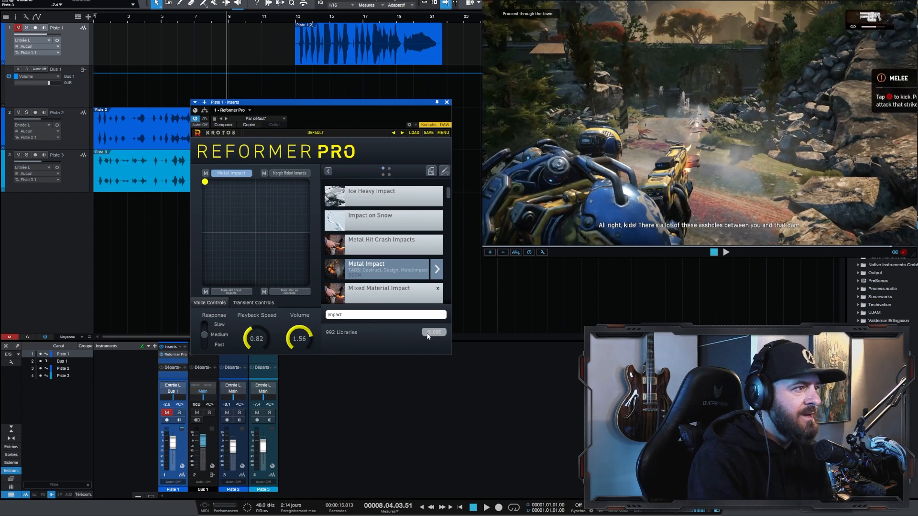
scroll(388, 241, down, 3)
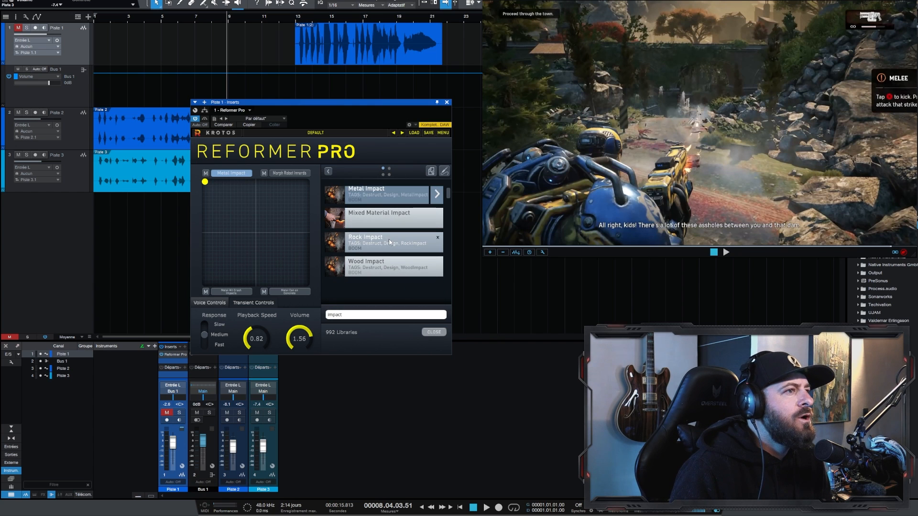
click(367, 242)
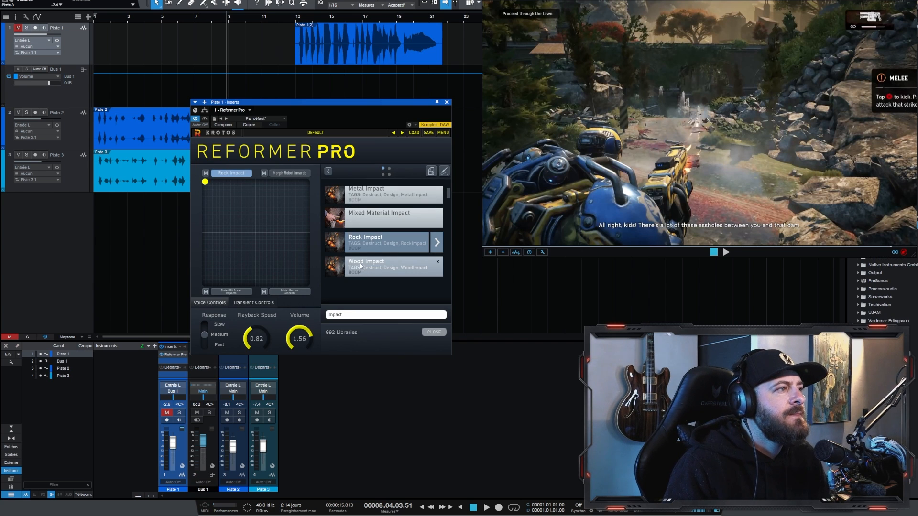
click(69, 53)
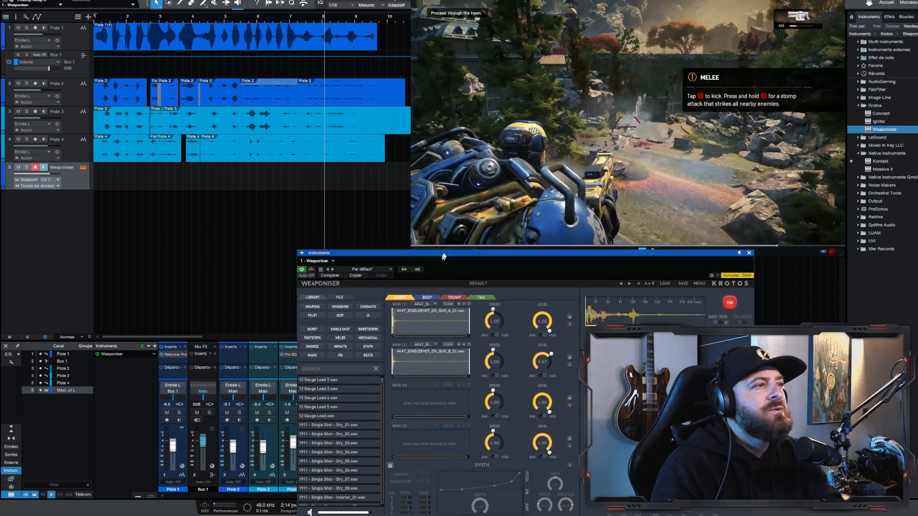
Step: Browse Weaponiser's Robotic Lifeforms and Futurism factory presets and load Steampunk Gatling Burst
drag(716, 0, 723, 0)
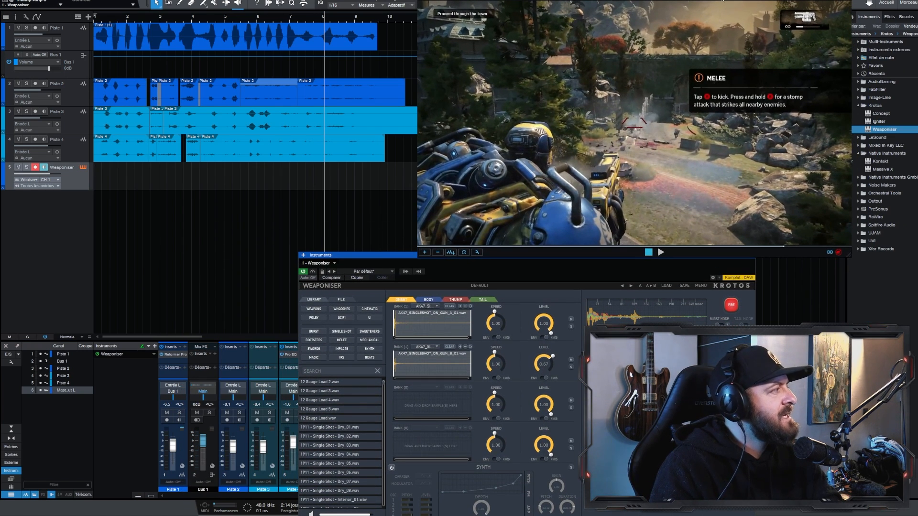
click(474, 286)
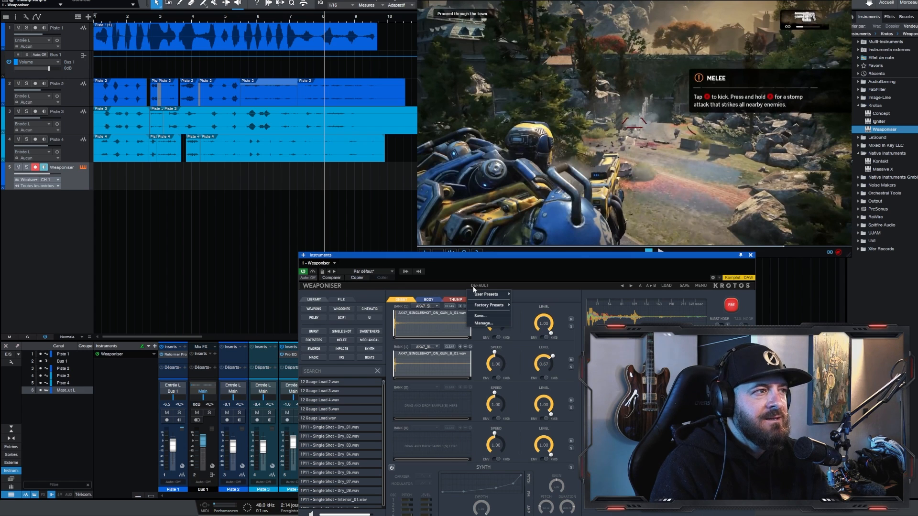
mouse_move(490, 305)
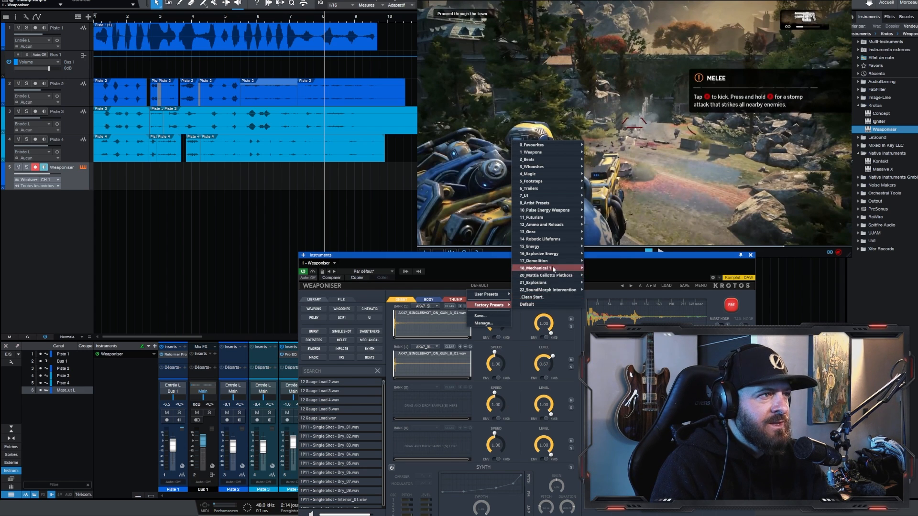
mouse_move(535, 243)
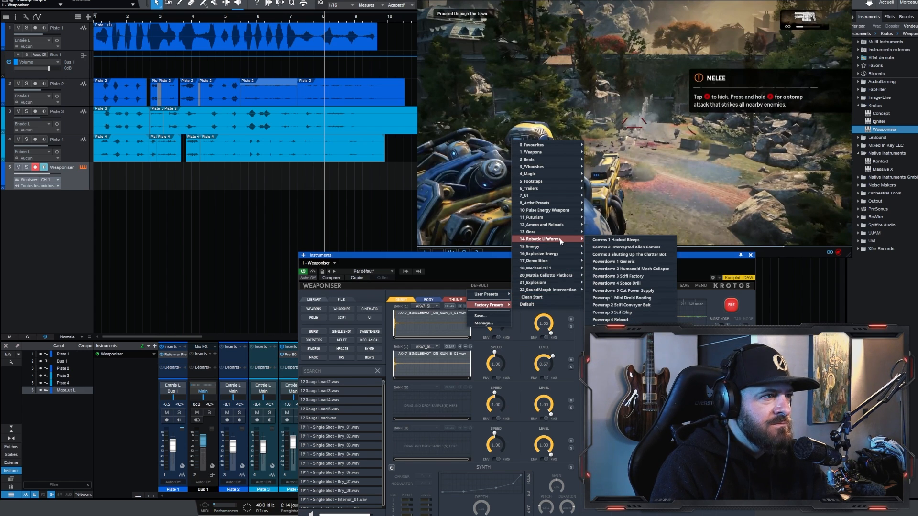
mouse_move(557, 221)
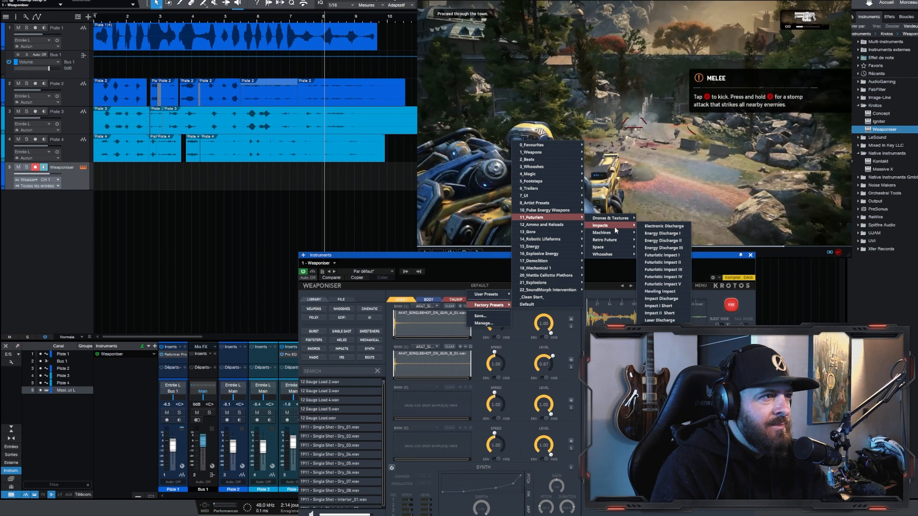
mouse_move(616, 231)
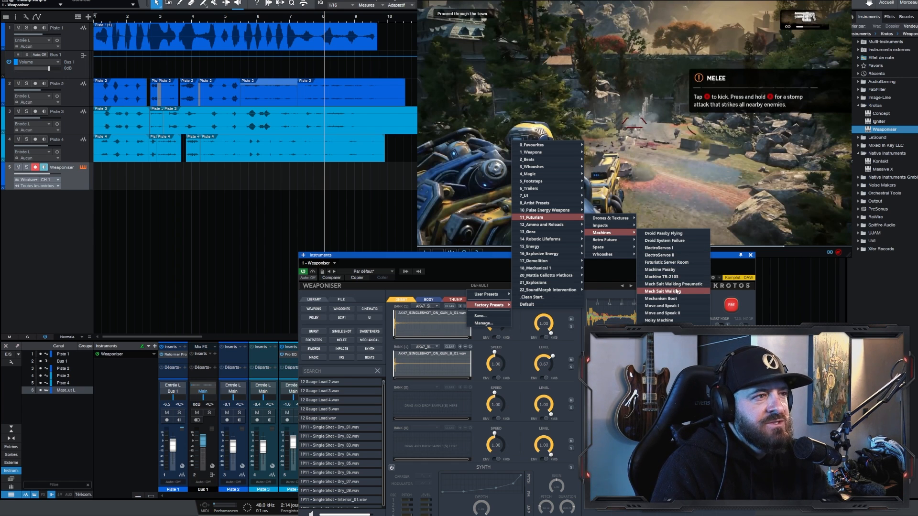
click(667, 320)
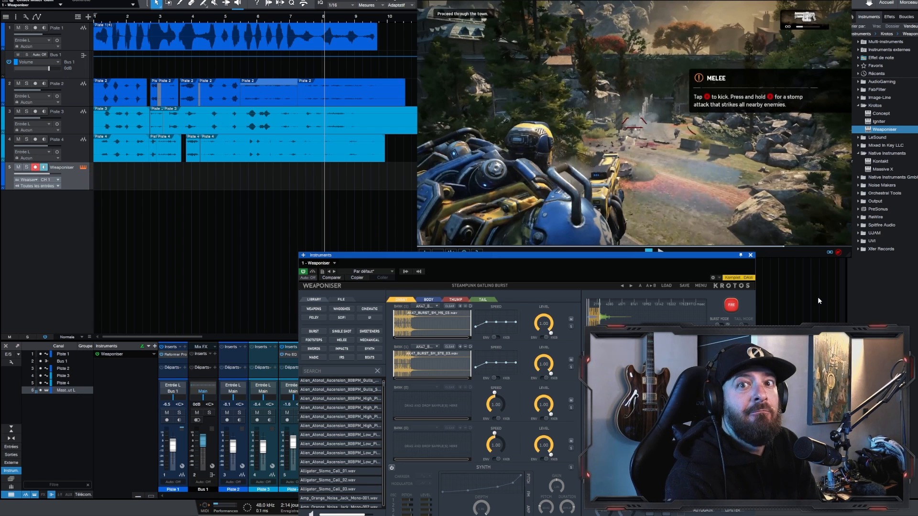
Step: Load the factory preset Robotic Footstep 2 Generic But Bigger on a second Weaponiser track and record a footstep take against the footage
click(479, 287)
mouse_move(492, 305)
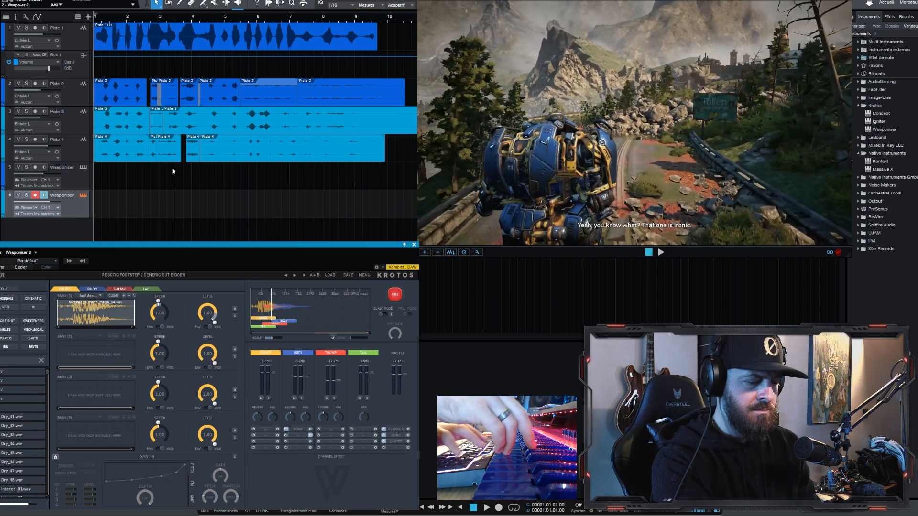
key(KP_Multiply)
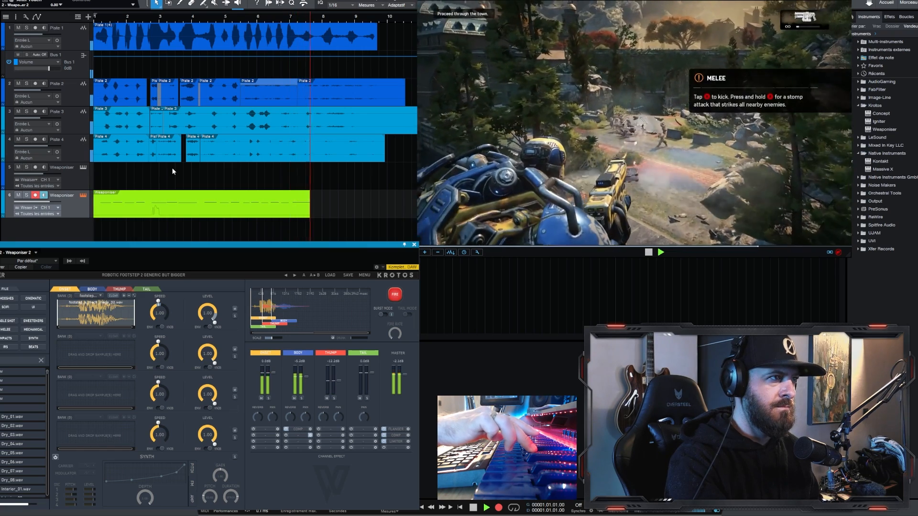
key(space)
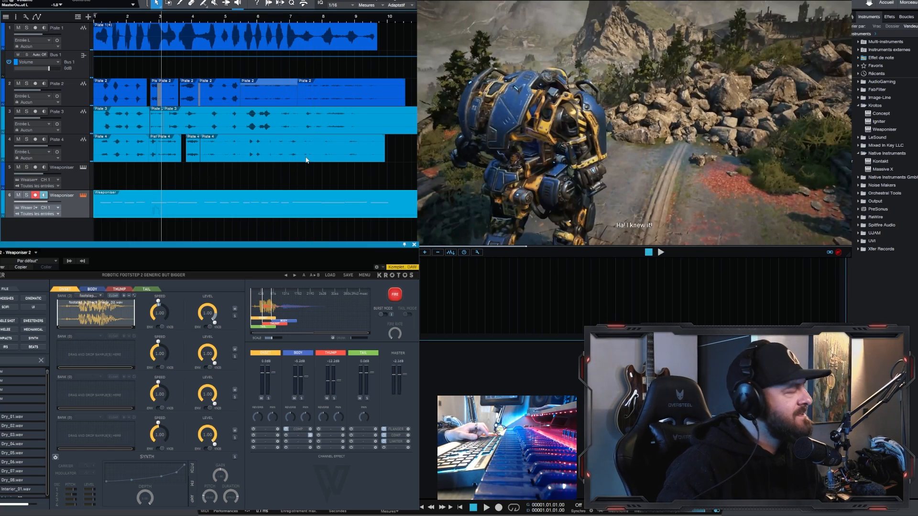
Step: Solo the second Weaponiser track and shift its recorded notes to match the robot's footsteps while checking playback
scroll(123, 269, left, 5)
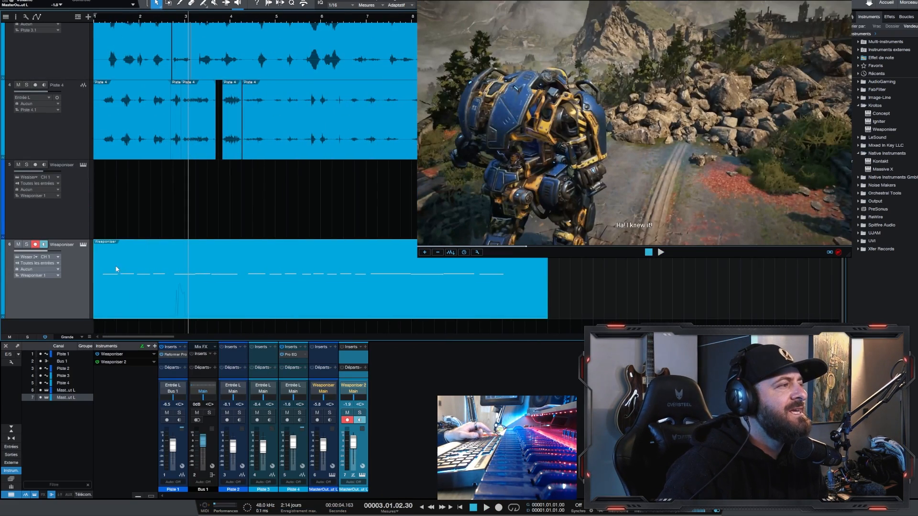
scroll(152, 244, up, 1)
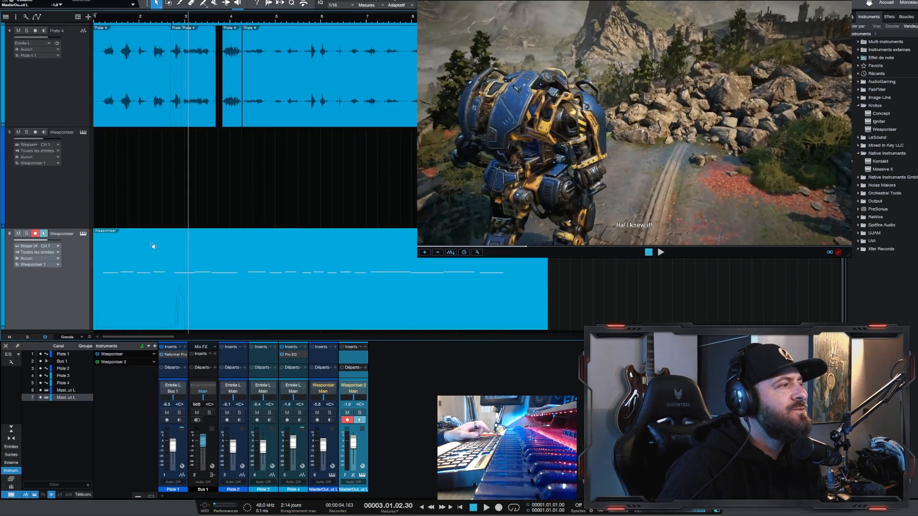
scroll(152, 254, down, 1)
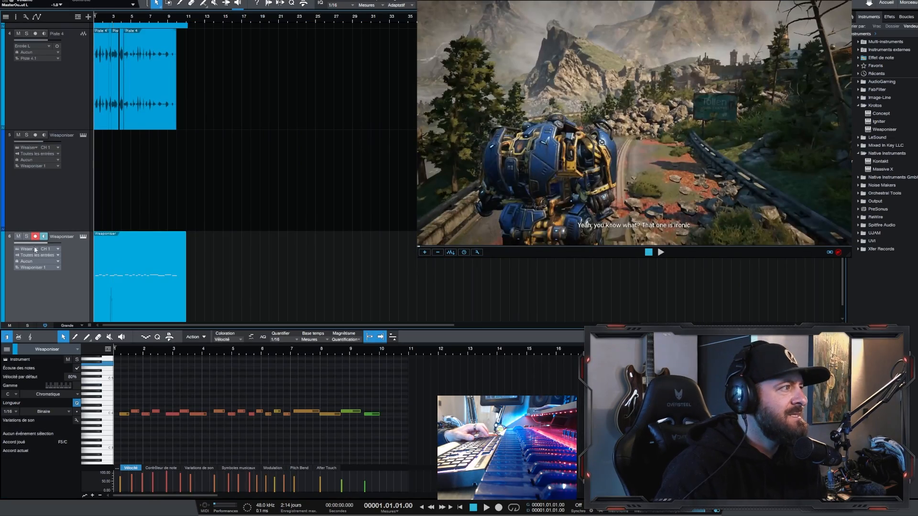
click(27, 237)
click(165, 415)
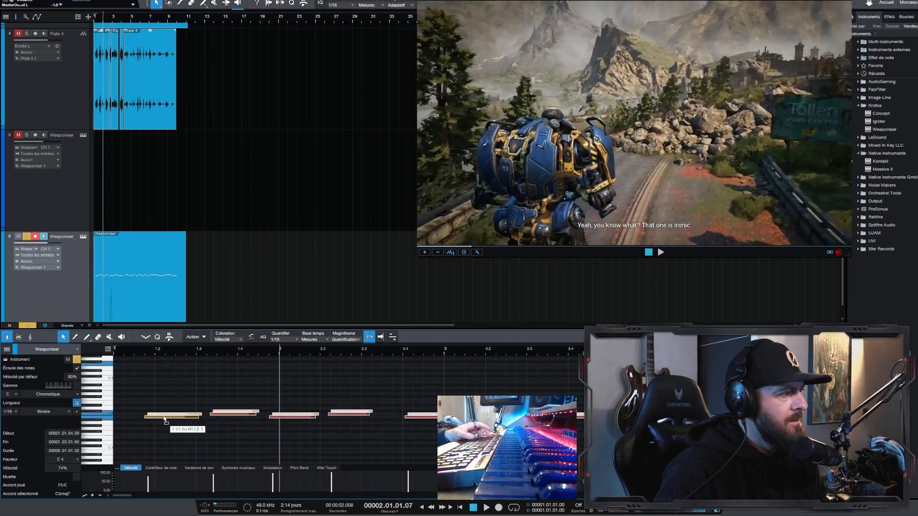
key(space)
key(space)
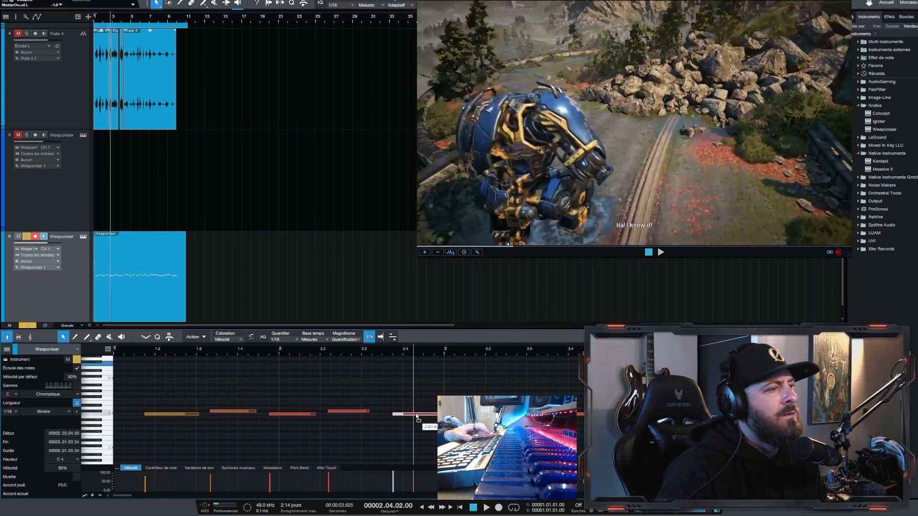
key(space)
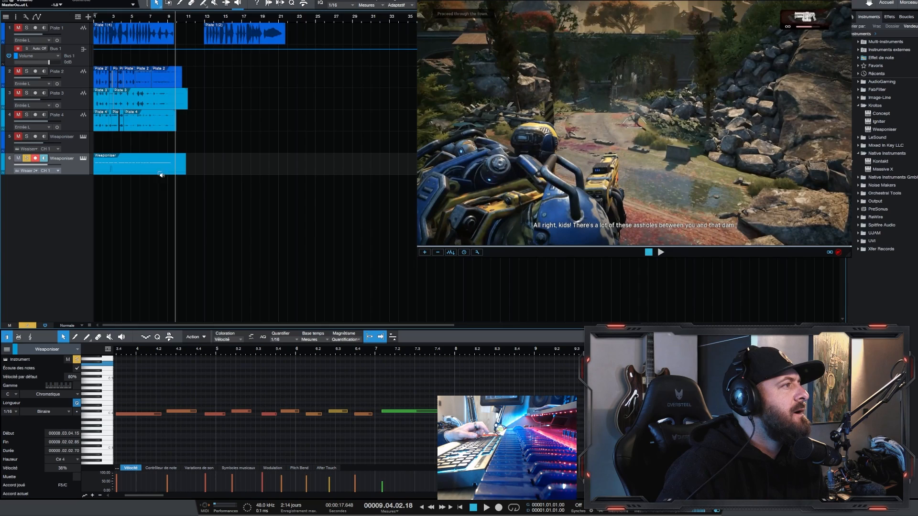
key(w)
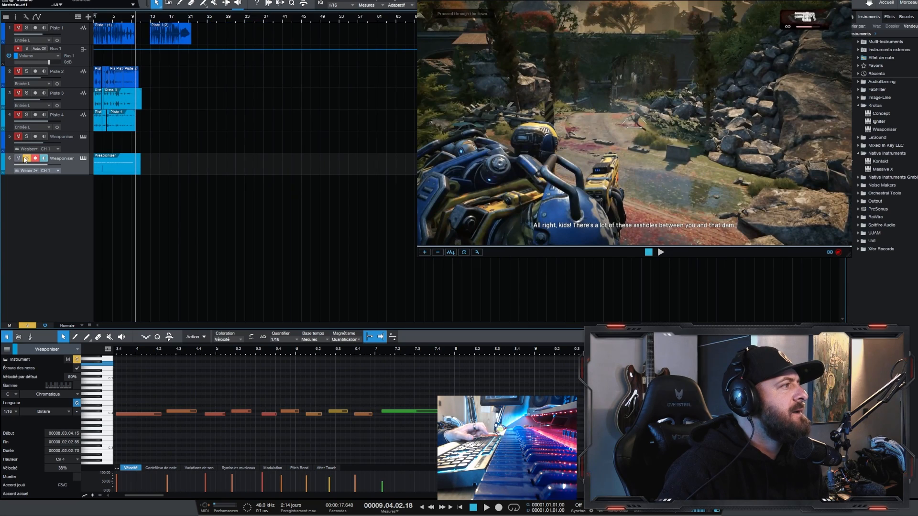
Step: Unsolo the second Weaponiser track, play it with the other layers and adjust its level
click(26, 159)
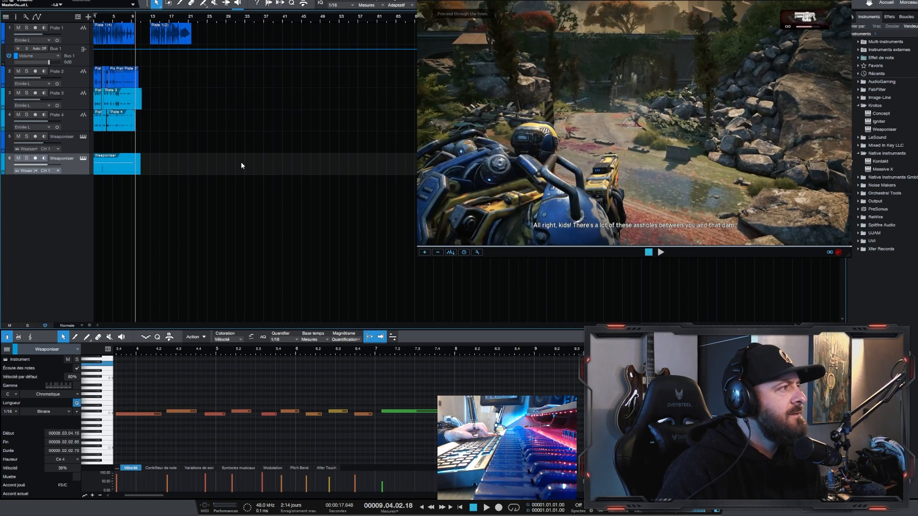
key(space)
drag(44, 164, 38, 167)
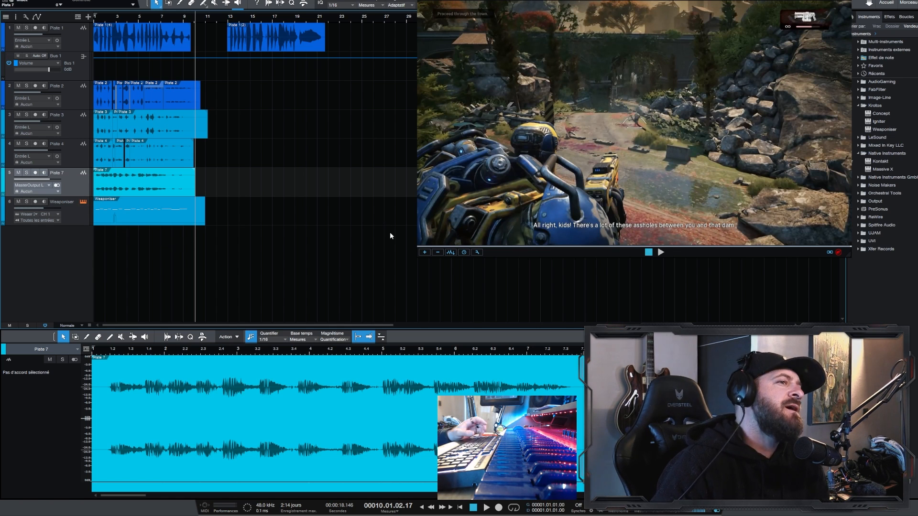
Step: Load Robotic Footstep 3 Exoskeleton from Weaponiser's Robotic Lifeforms presets and audition it on the recorded notes with the footage
key(F11)
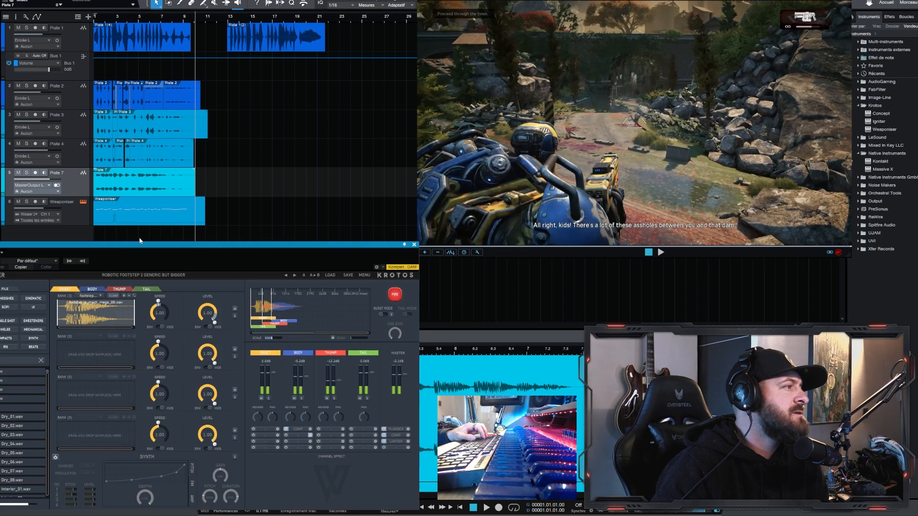
drag(242, 245, 587, 181)
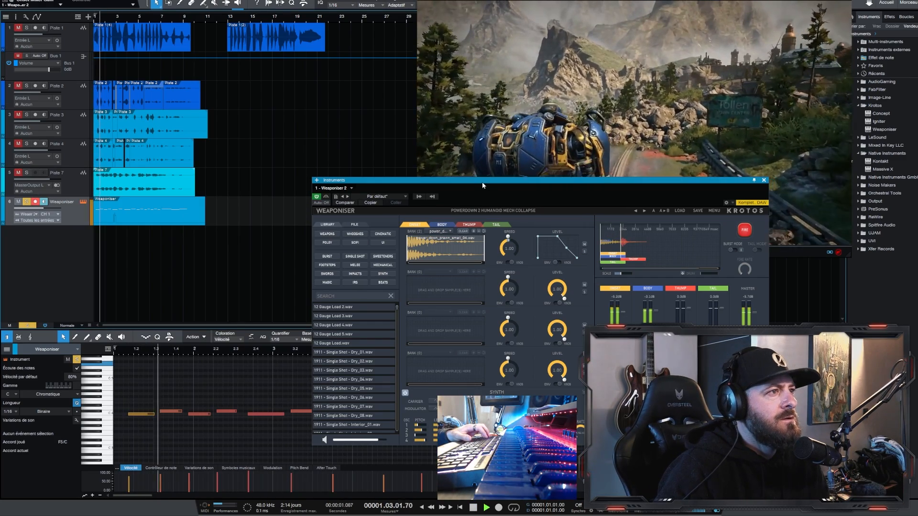
drag(482, 182, 443, 148)
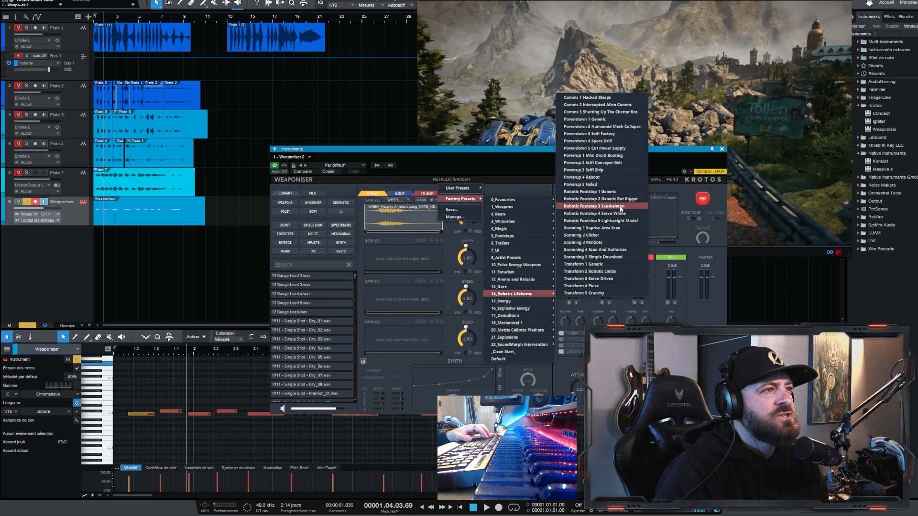
click(621, 209)
key(space)
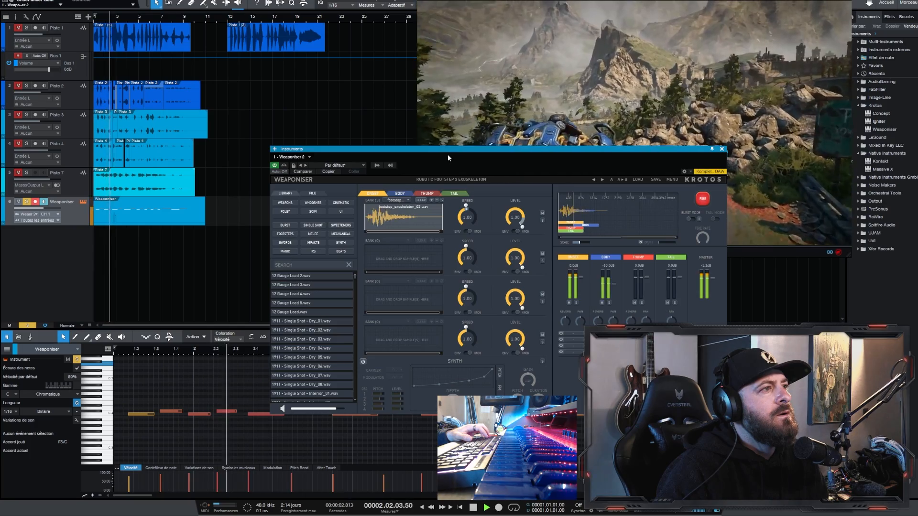
drag(447, 150, 461, 292)
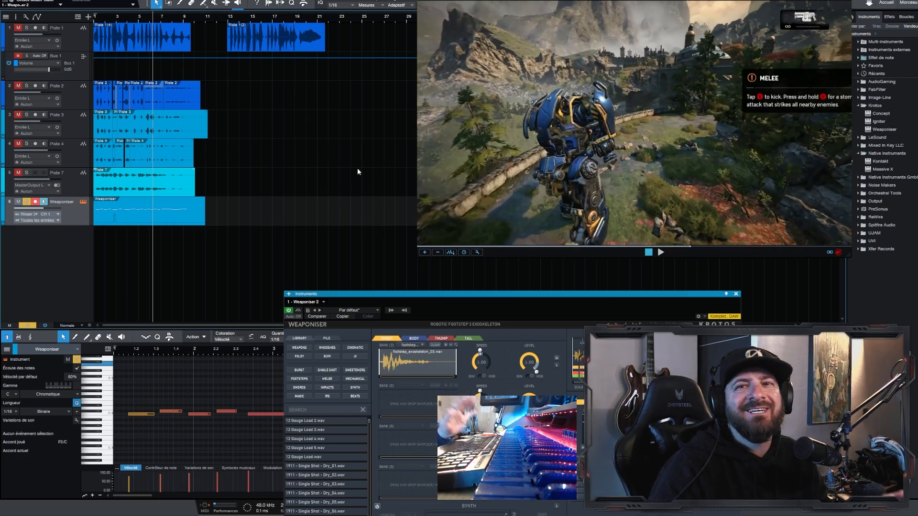
Step: Retime the Weaponiser footstep notes for the exoskeleton sound, then unsolo the track and play all layers together
scroll(142, 166, up, 1)
scroll(135, 193, up, 1)
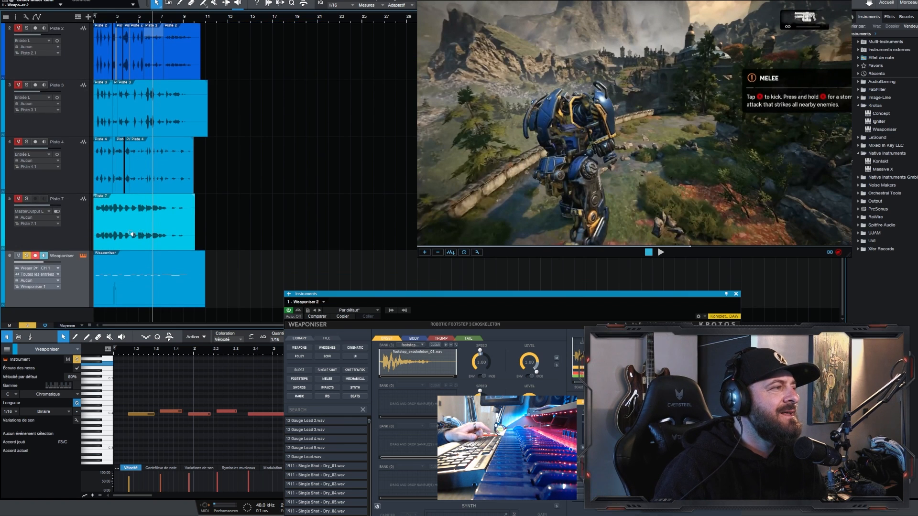
scroll(131, 234, up, 5)
drag(615, 299, 802, 274)
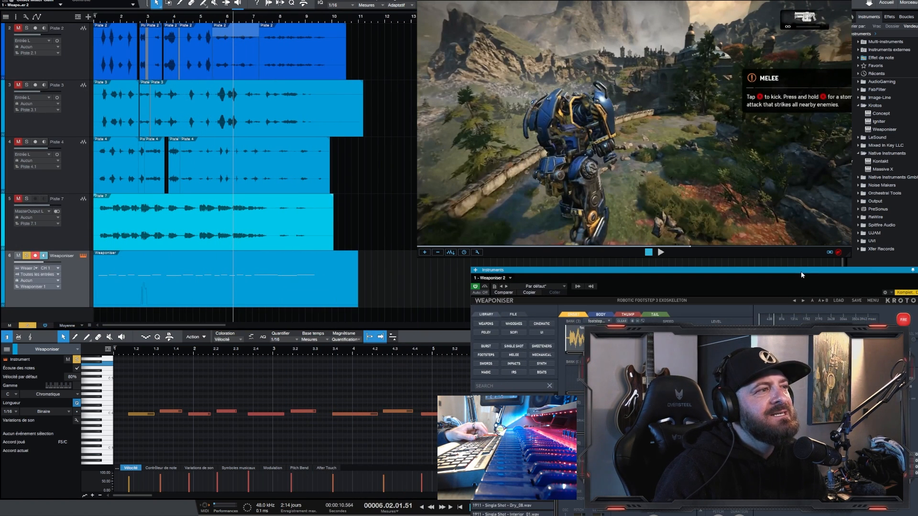
scroll(172, 207, up, 2)
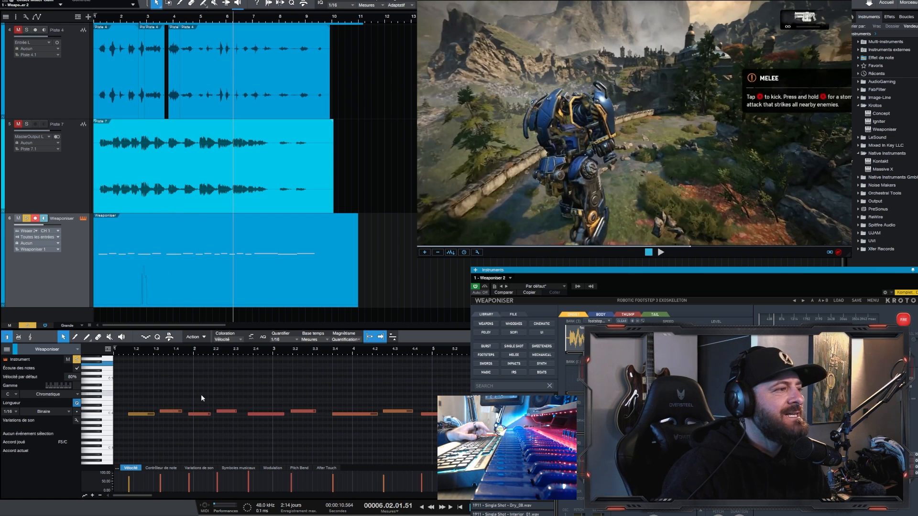
scroll(200, 393, down, 5)
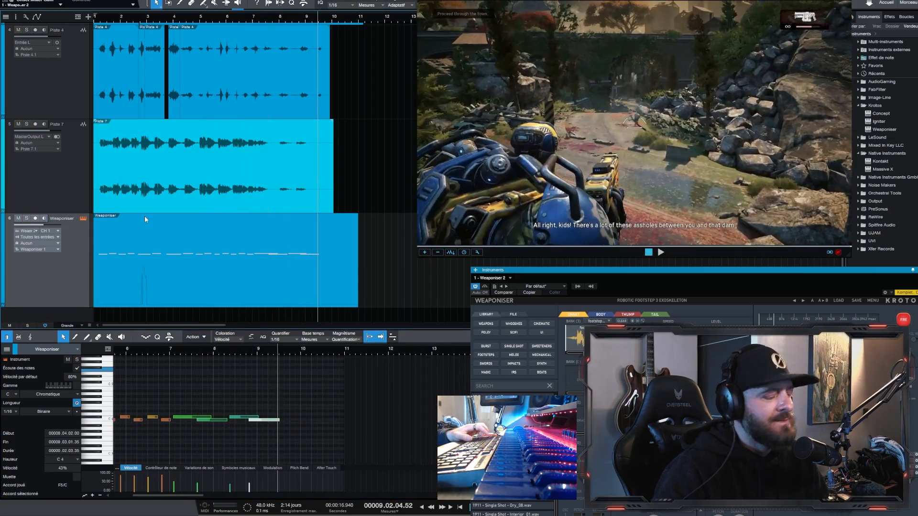
click(26, 218)
key(space)
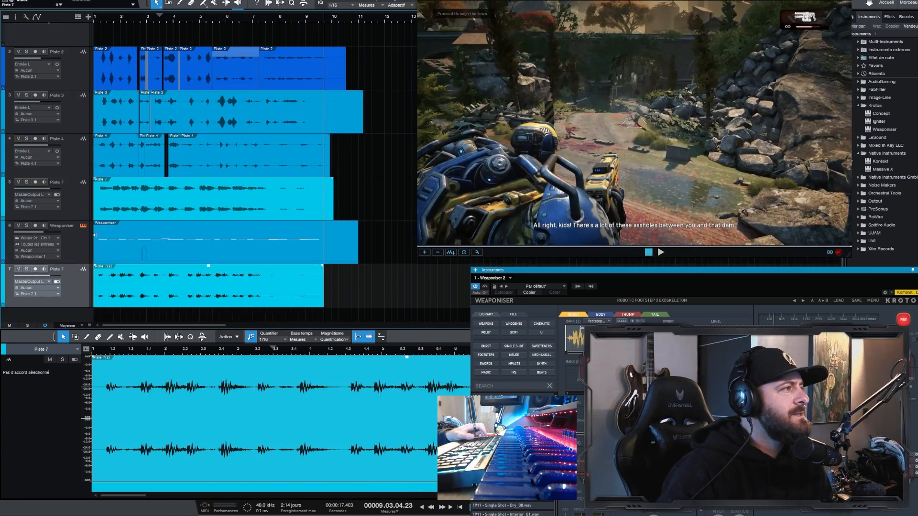
Step: Place the new Piste 7 take above the muted Weaponiser track and lower the level of the first Piste 7 track
click(71, 247)
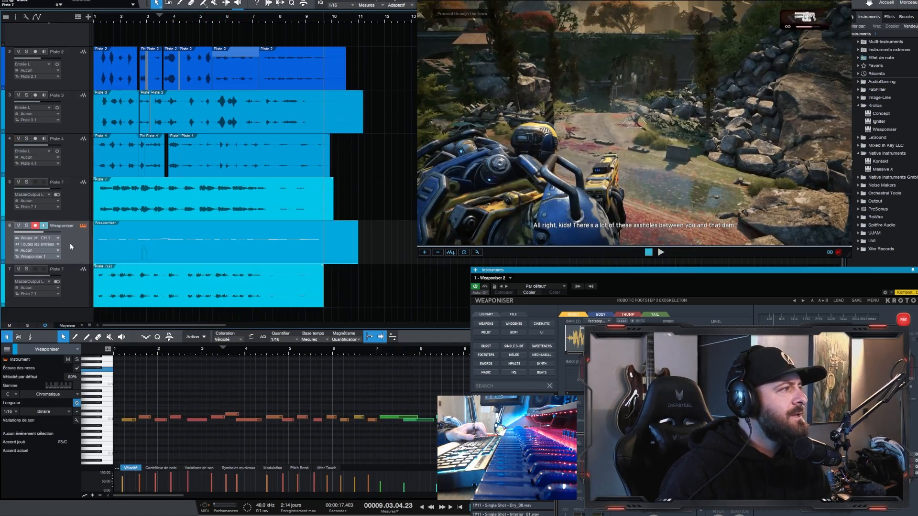
click(19, 226)
drag(66, 287, 67, 218)
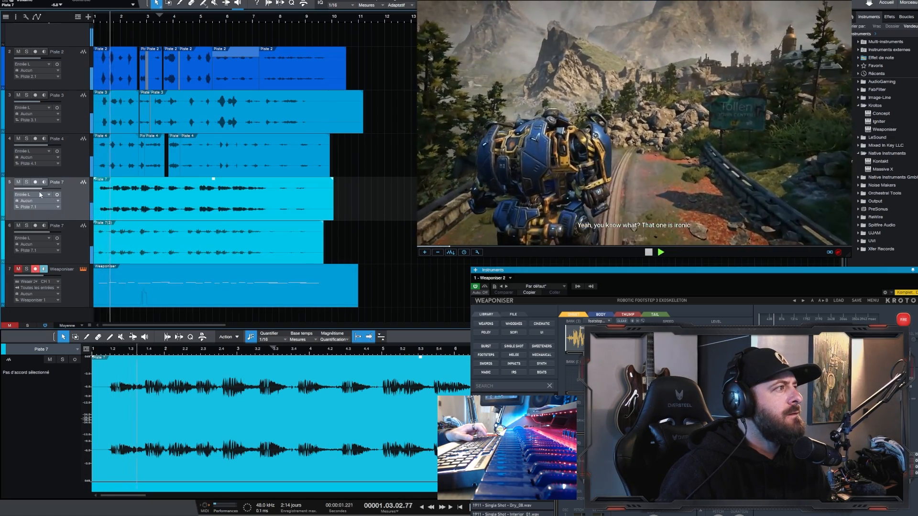
drag(40, 189, 32, 188)
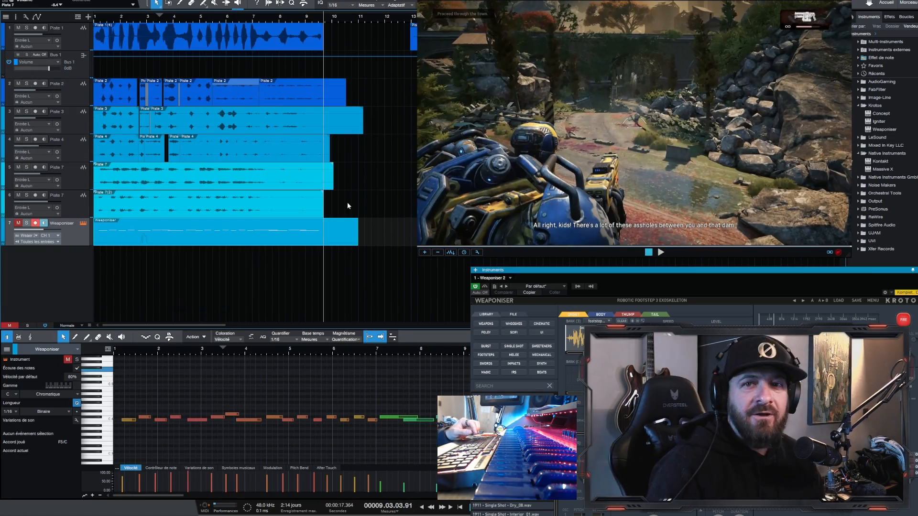
click(329, 300)
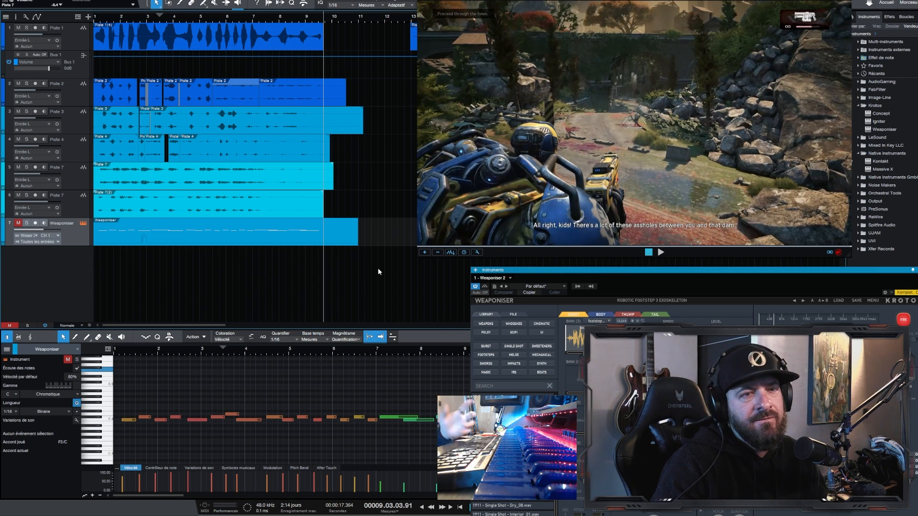
Step: Load the PulseEnergyWeapon_15 factory preset in Weaponiser for the robot's gun
drag(578, 271, 402, 255)
click(467, 287)
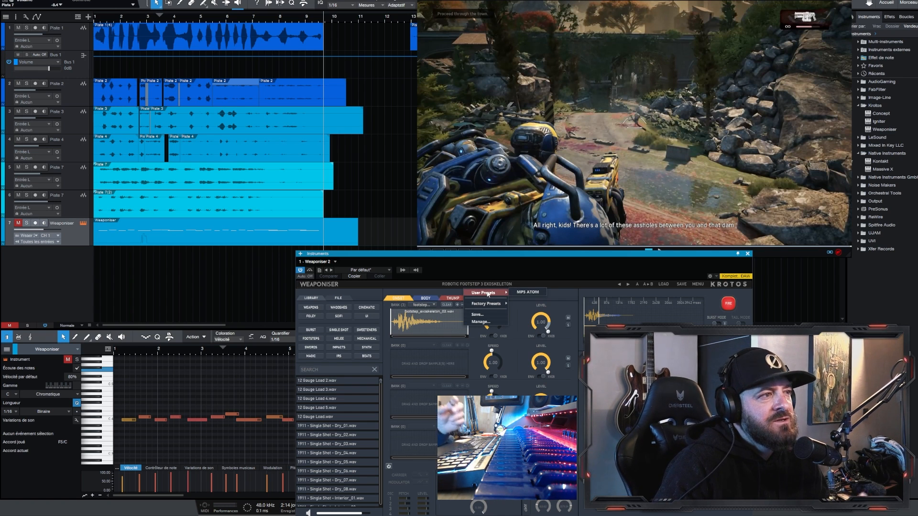
mouse_move(491, 307)
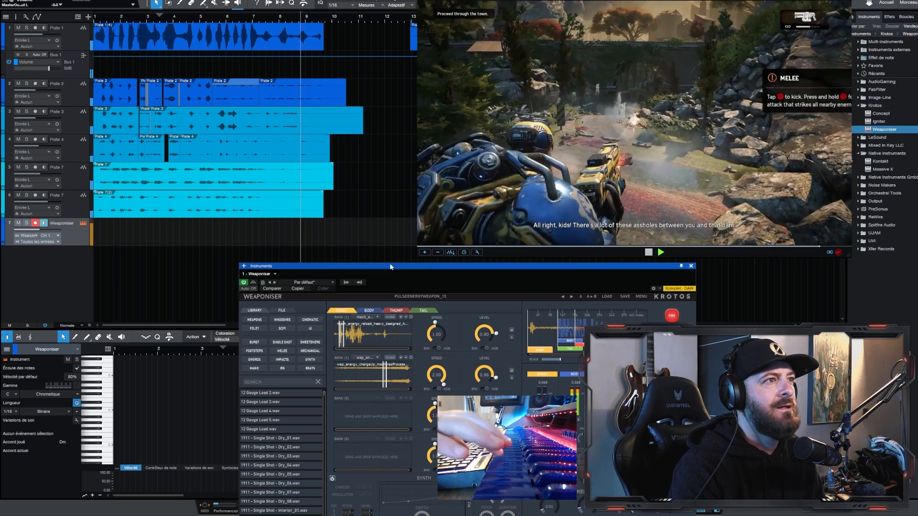
Step: Perform the energy weapon shots on the Weaponiser track against the footage and play them back from about bar 7.2
key(space)
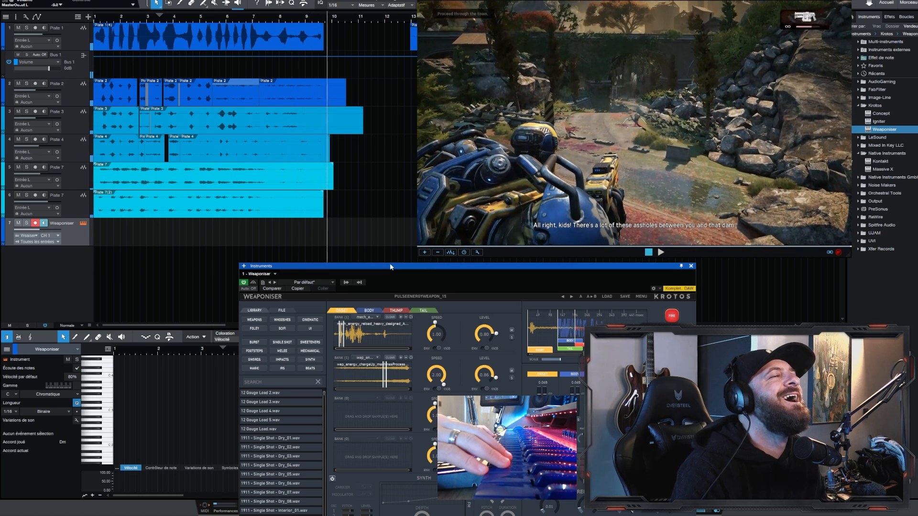
key(space)
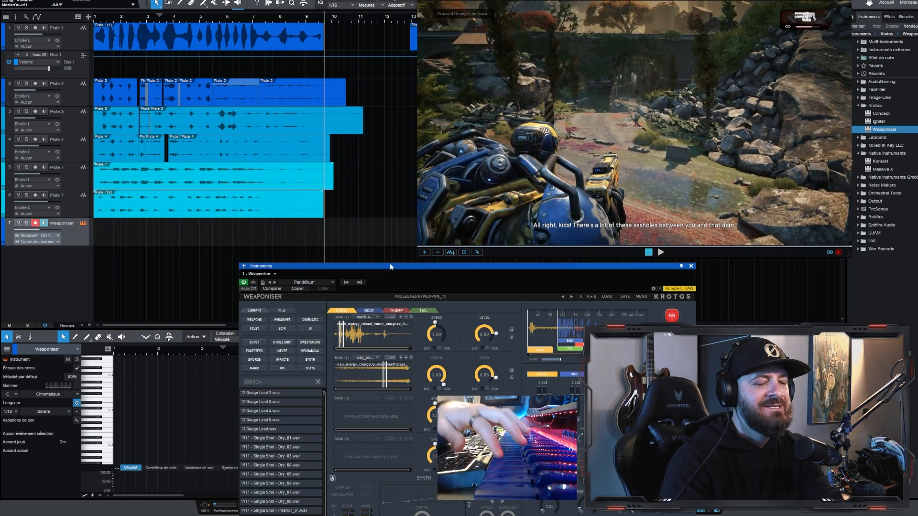
drag(464, 264, 451, 212)
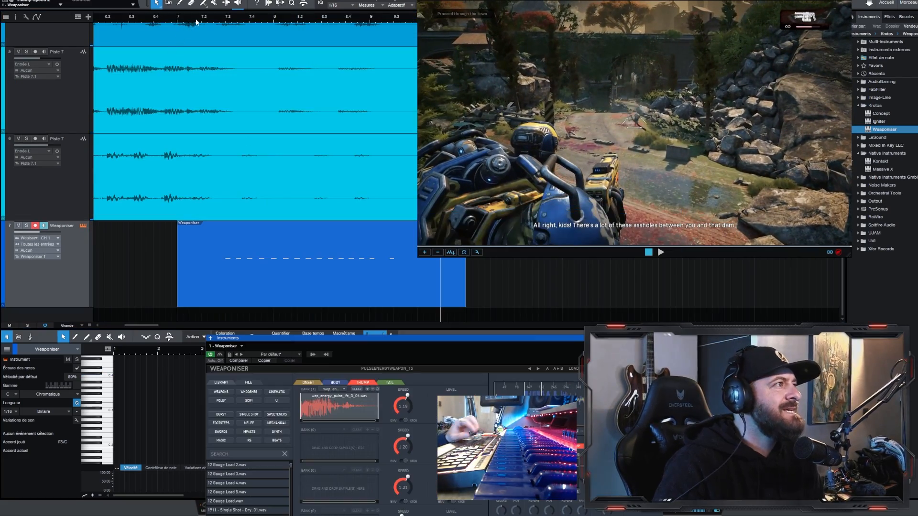
click(196, 21)
key(space)
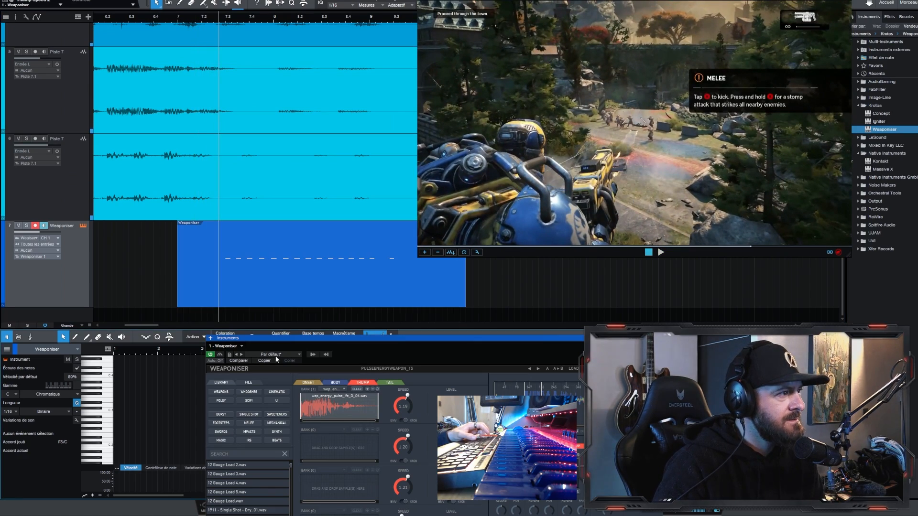